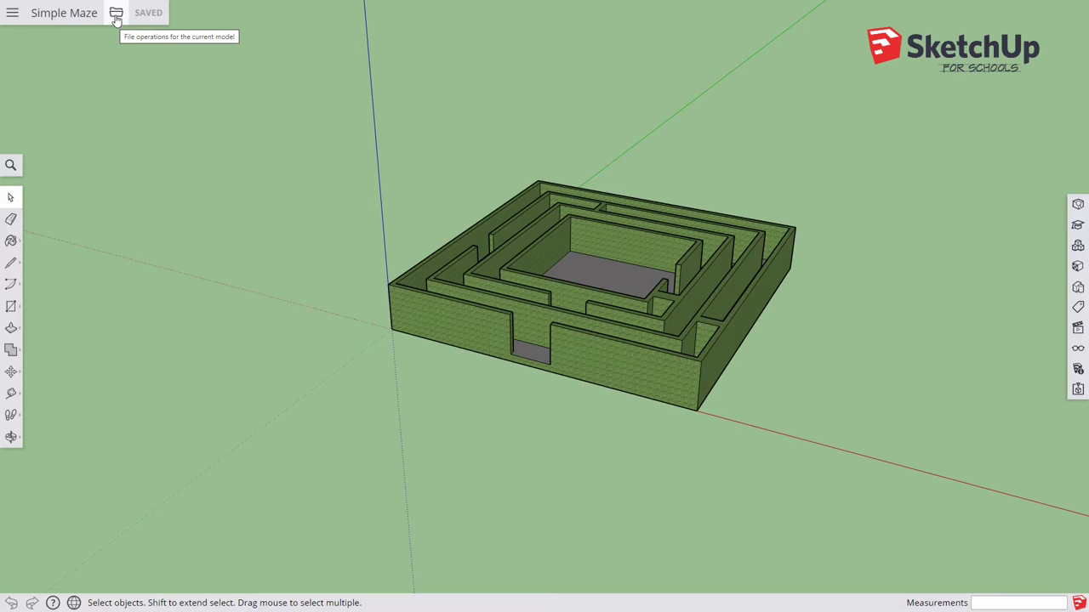
# Show the Simple Maze's Export format list, including PNG, STL, KMZ and OBJ.
pyautogui.click(117, 14)
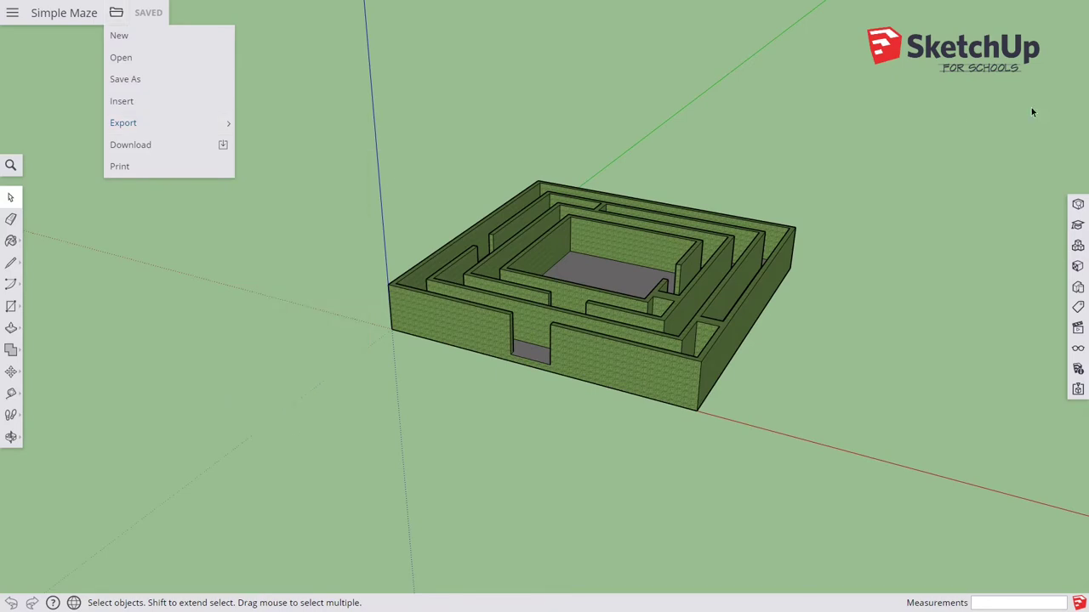
pyautogui.moveTo(144, 128)
pyautogui.moveTo(178, 132)
pyautogui.moveTo(217, 123)
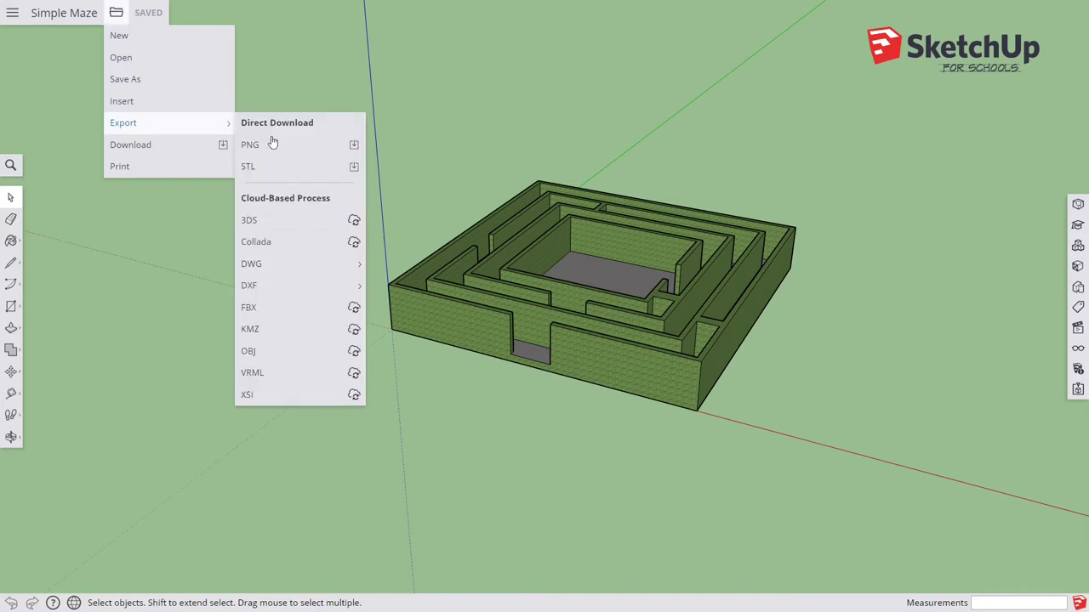
pyautogui.moveTo(260, 289)
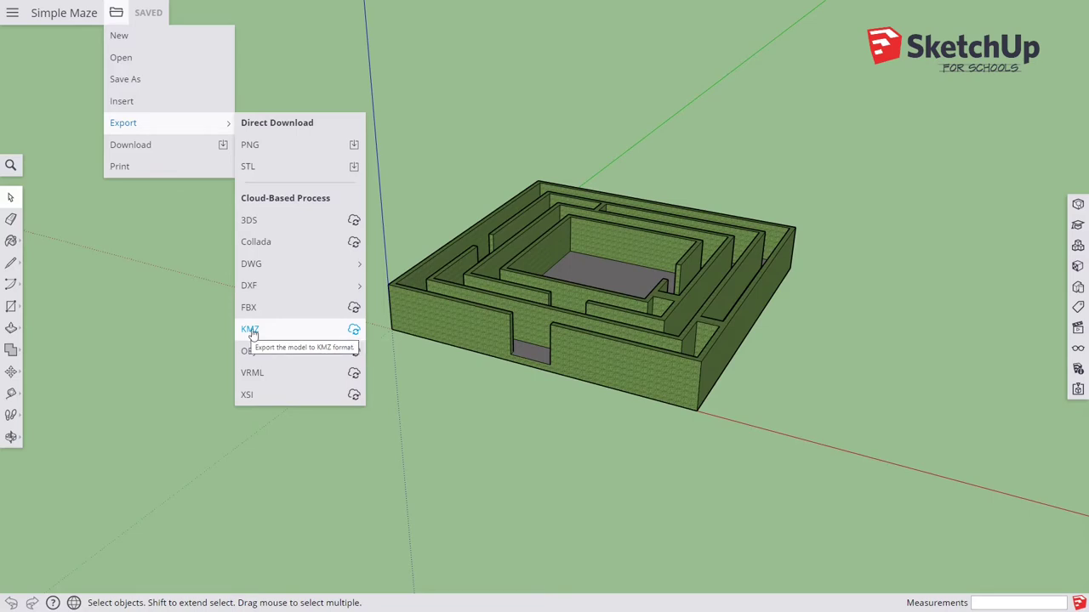
# Export the Simple Maze as KMZ and confirm the export dialog.
pyautogui.click(250, 331)
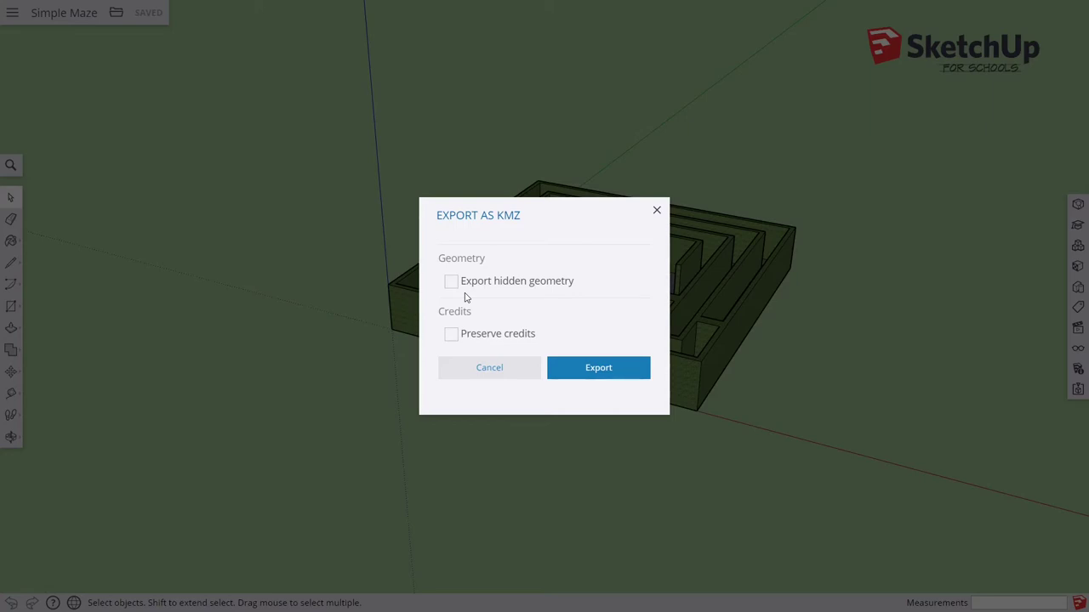
pyautogui.press('Return')
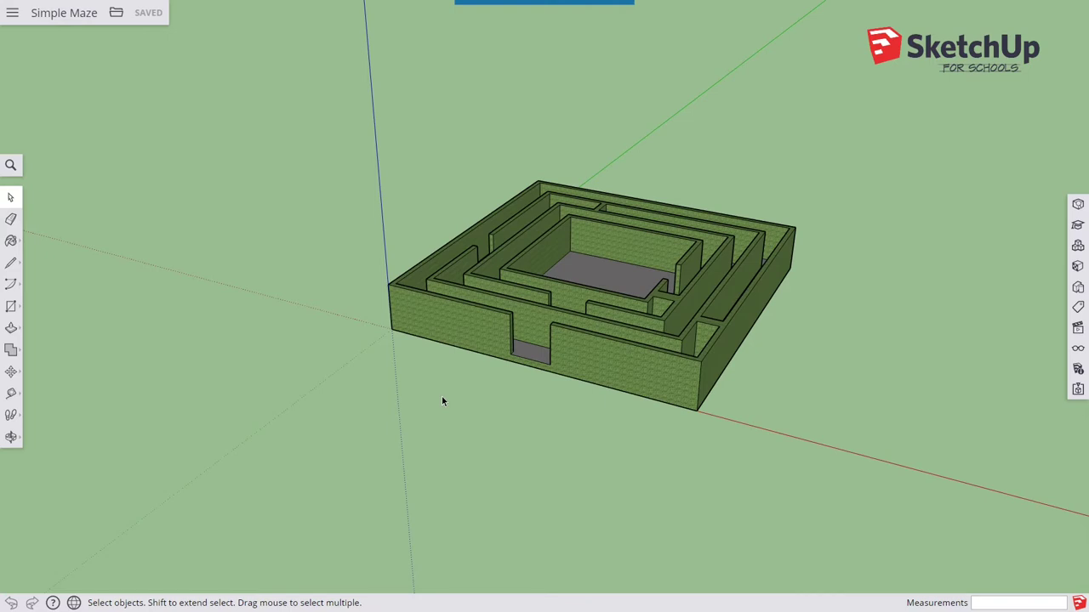
# Check Imports/Exports, then download the completed Simple Maze.kmz file.
pyautogui.click(11, 14)
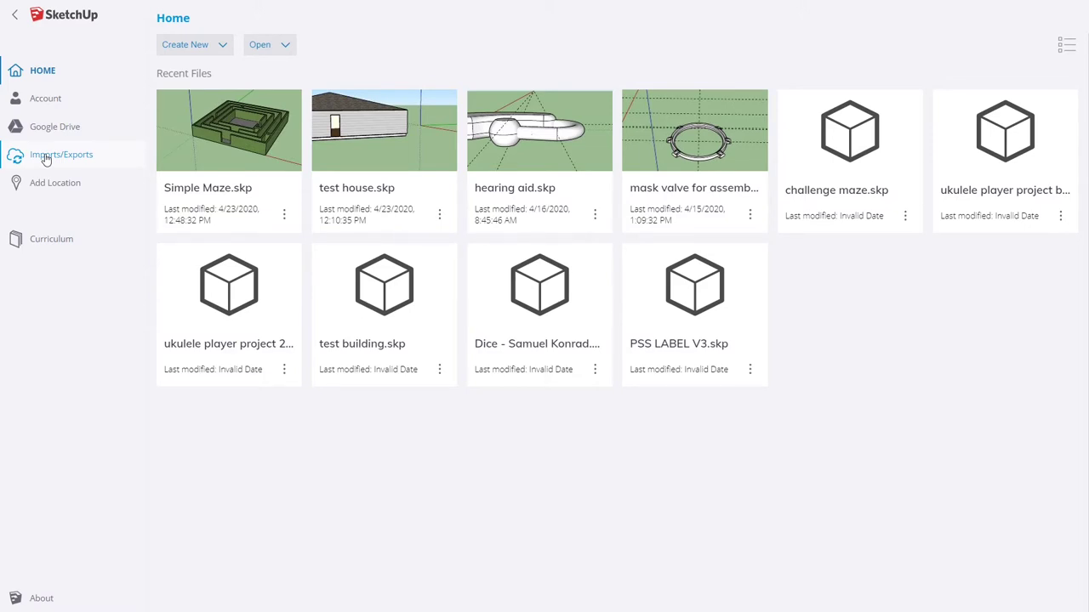
pyautogui.click(47, 158)
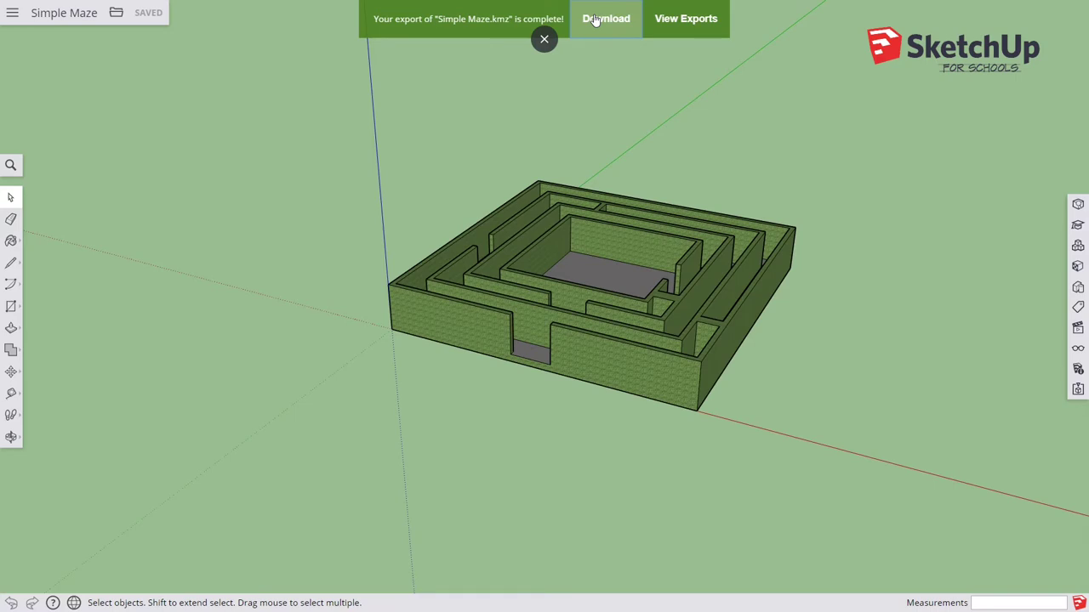
pyautogui.click(595, 18)
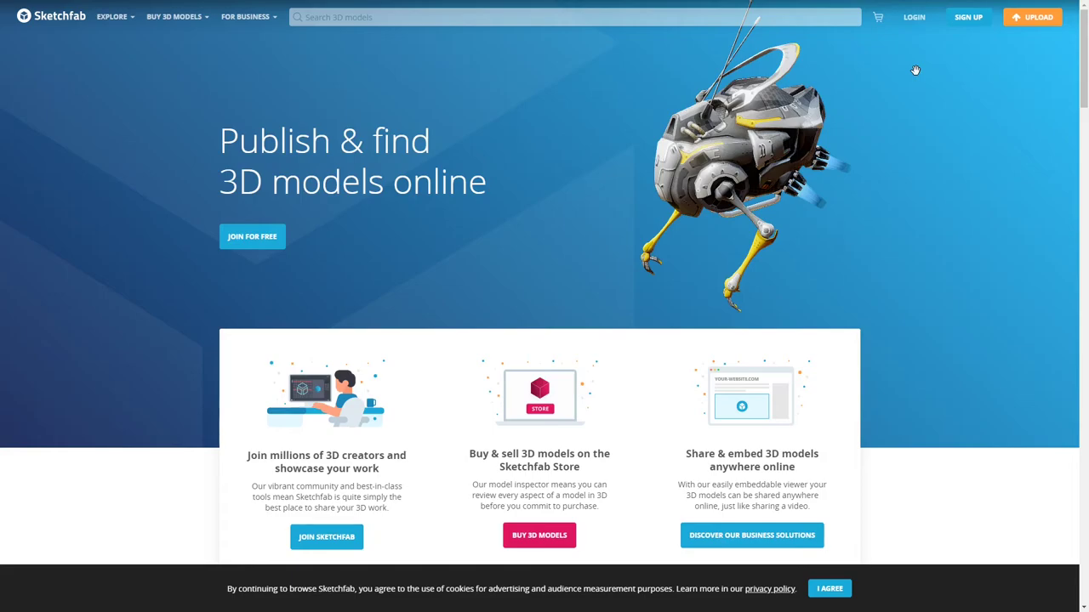
# Log in to Sketchfab using a Google account.
pyautogui.click(914, 17)
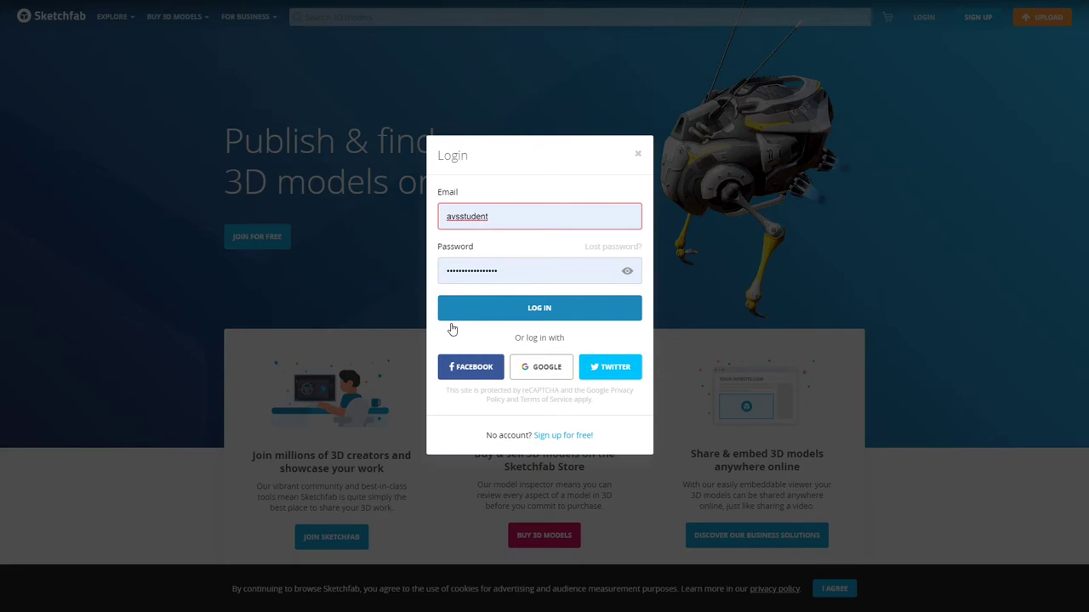
pyautogui.click(744, 203)
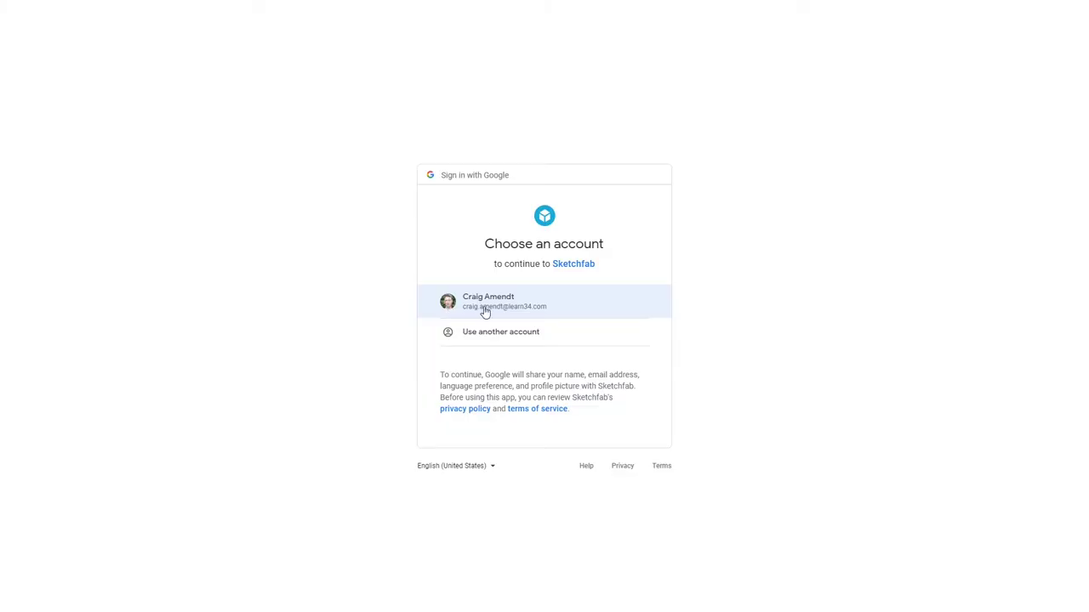
pyautogui.click(484, 311)
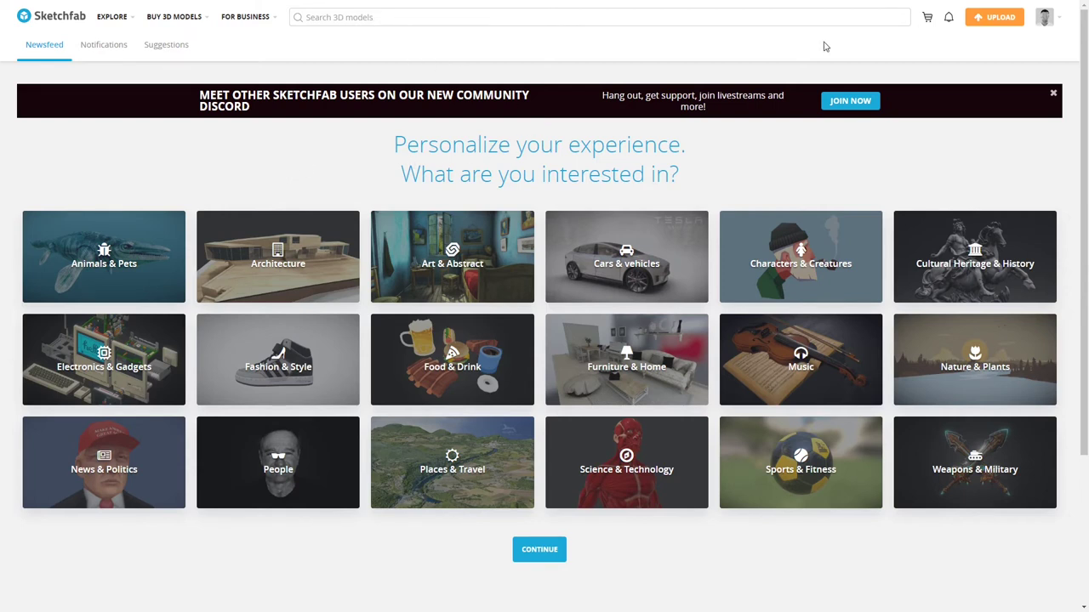
# Start a new upload and pick Simple Maze.kmz from the downloads folder.
pyautogui.click(998, 18)
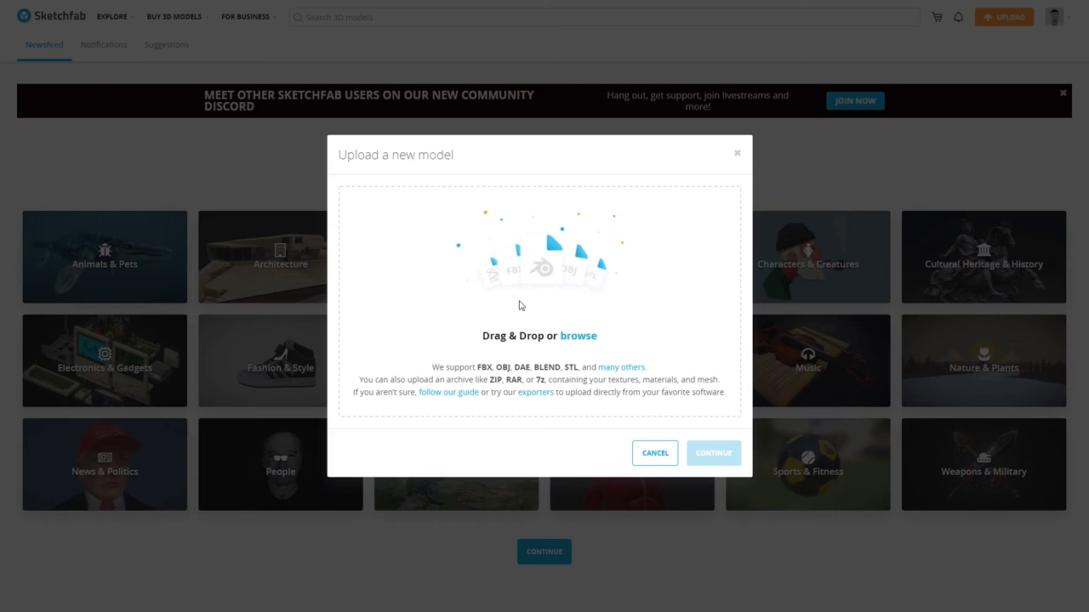
pyautogui.click(577, 338)
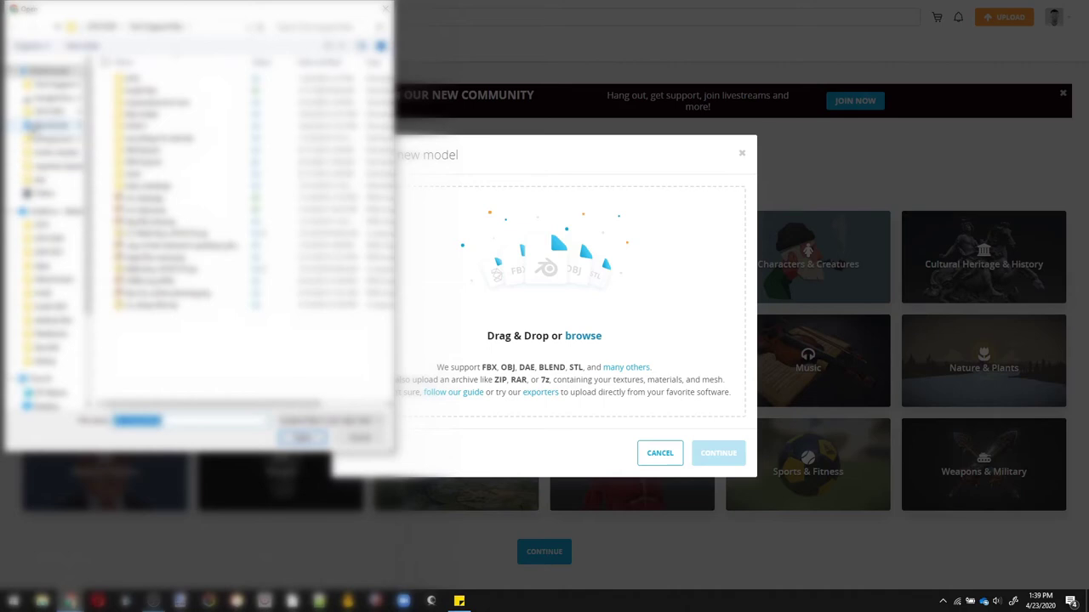
pyautogui.click(51, 124)
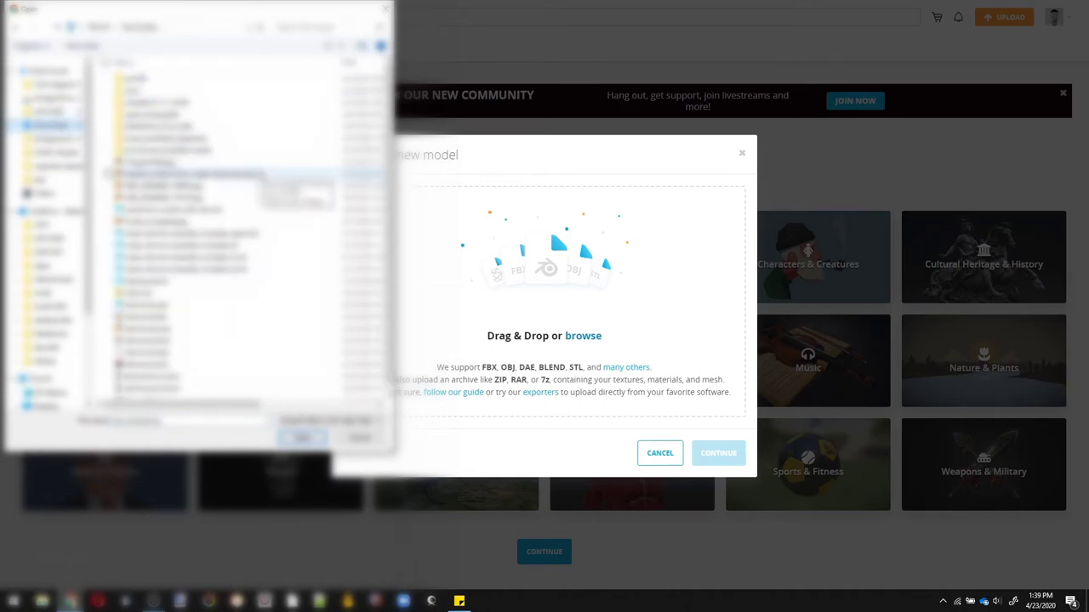
pyautogui.click(354, 63)
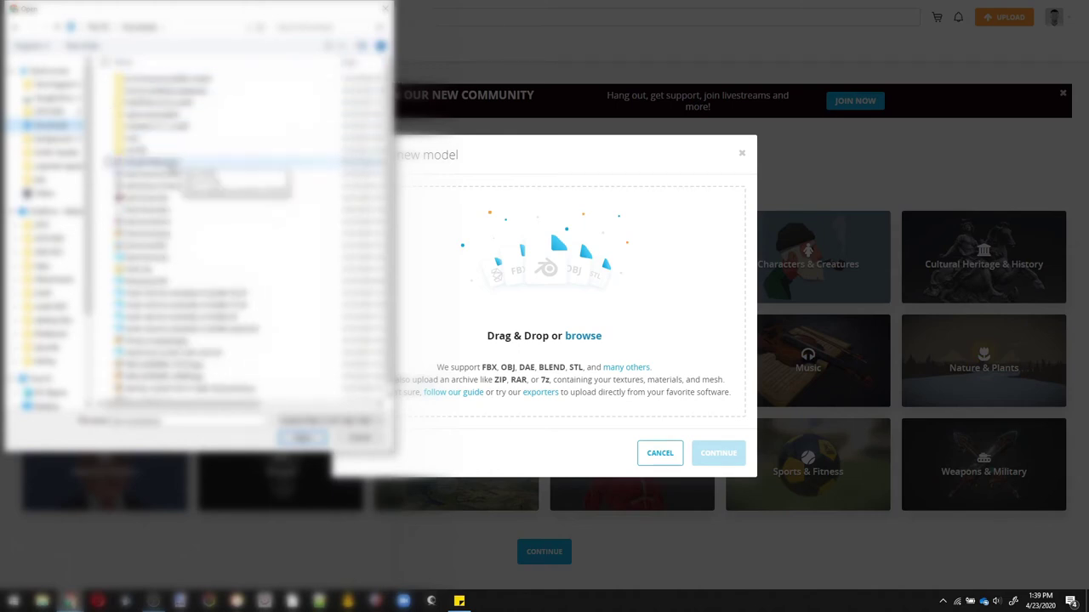
pyautogui.doubleClick(152, 169)
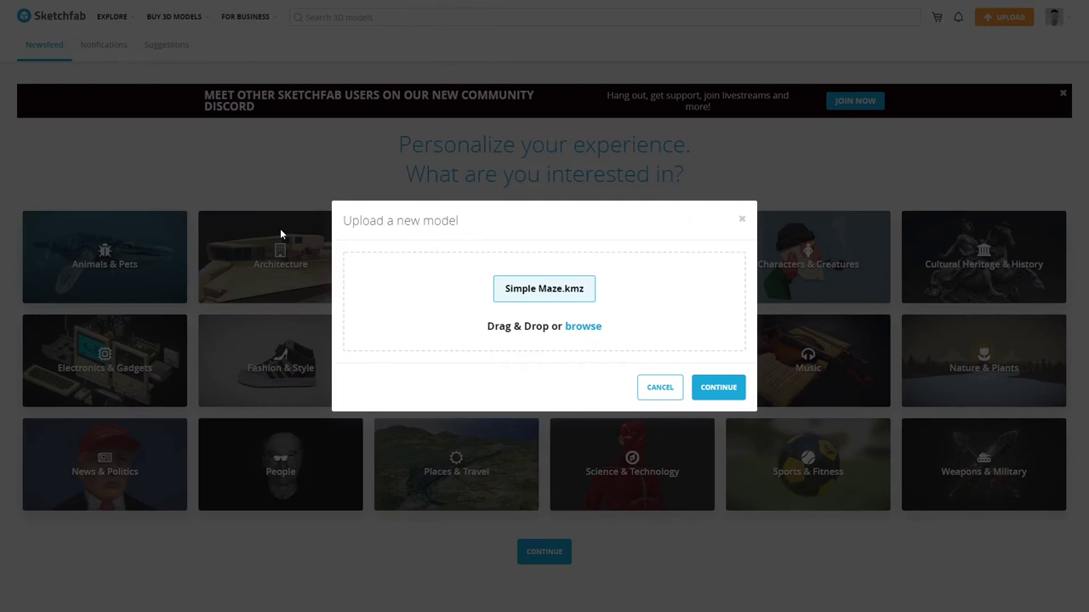
# Continue the upload, append ' for VR' to the title, and add the tag AVS.
pyautogui.click(719, 389)
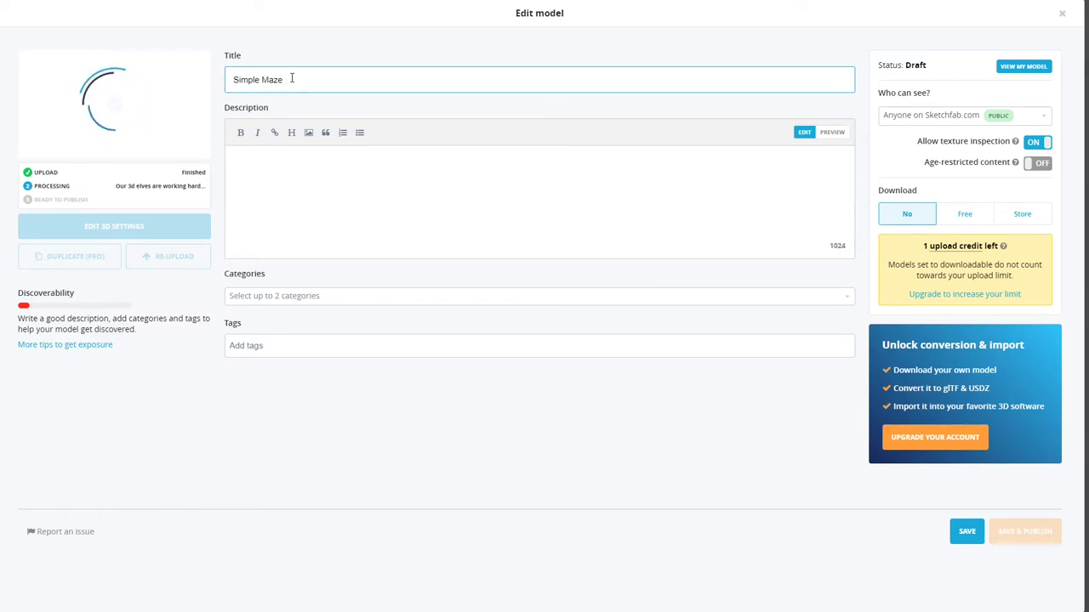
pyautogui.write('for VR')
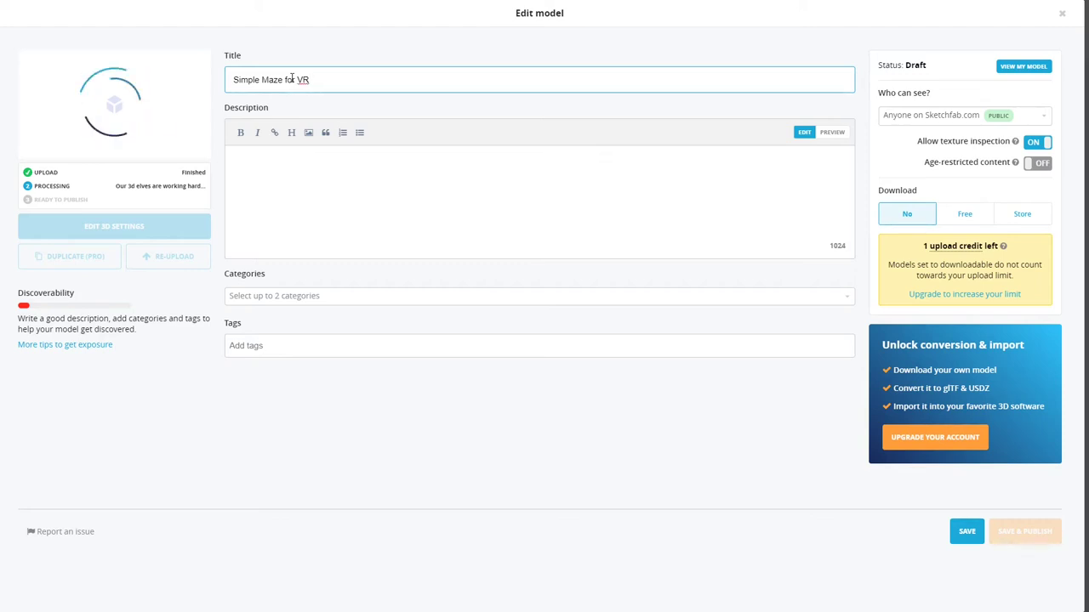
pyautogui.click(272, 346)
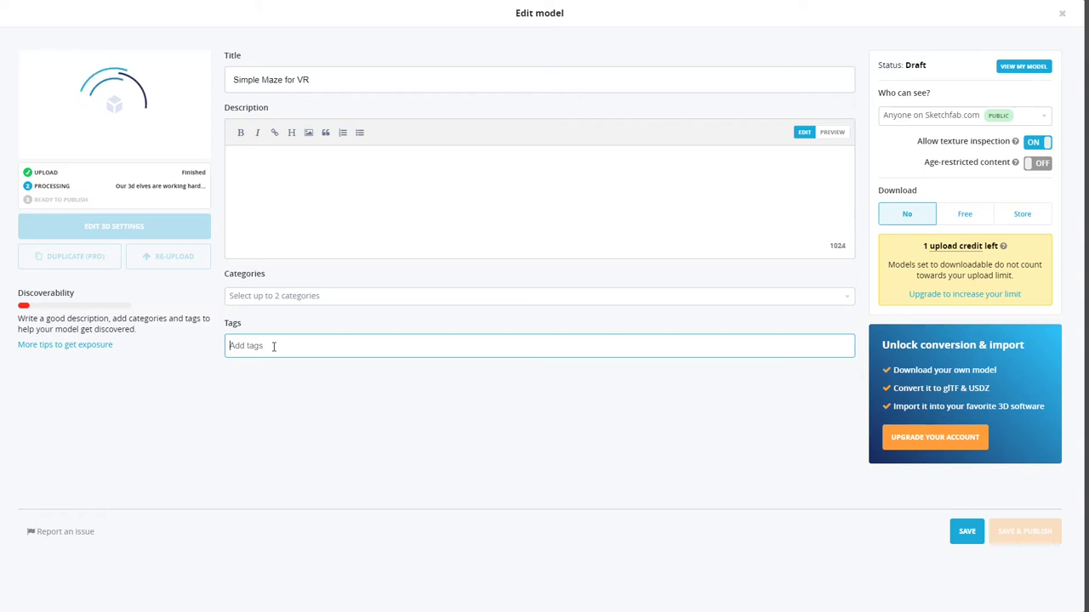
pyautogui.write('AVS')
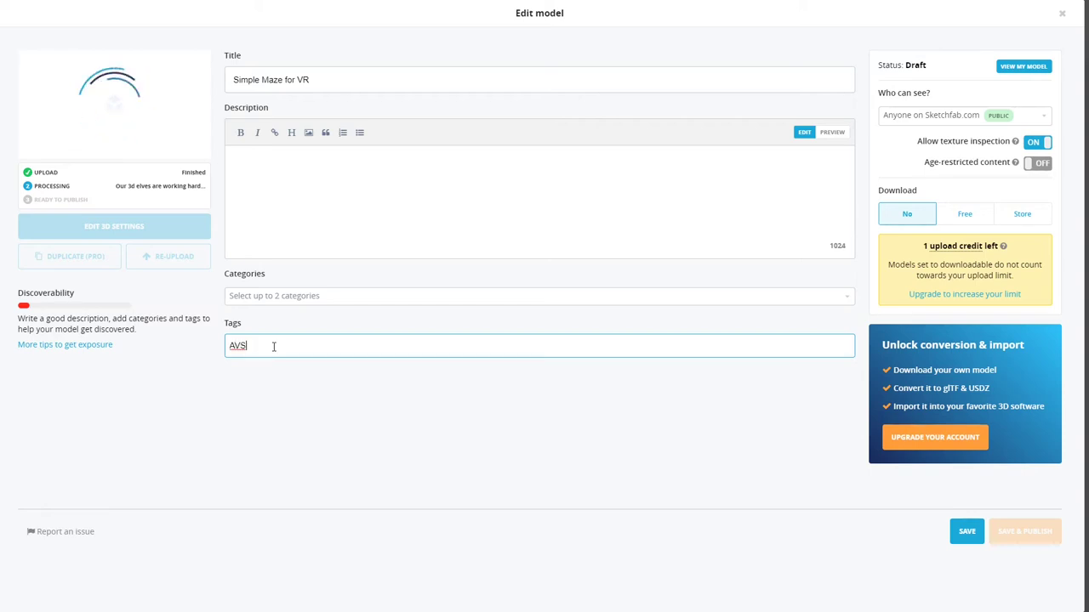
pyautogui.click(287, 377)
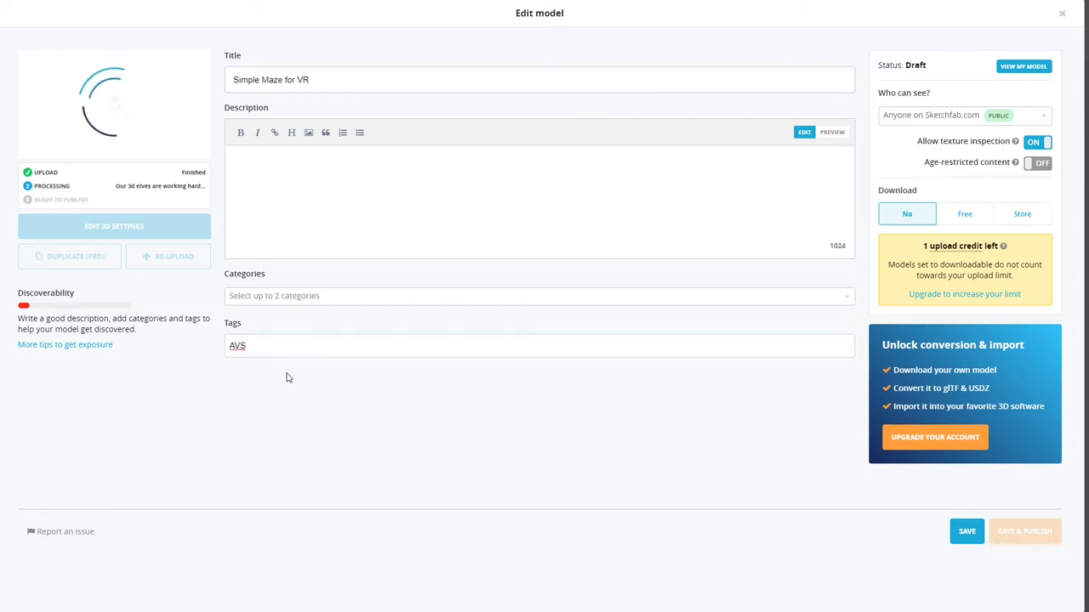
# Browse the Categories list and close it without choosing a category.
pyautogui.click(296, 304)
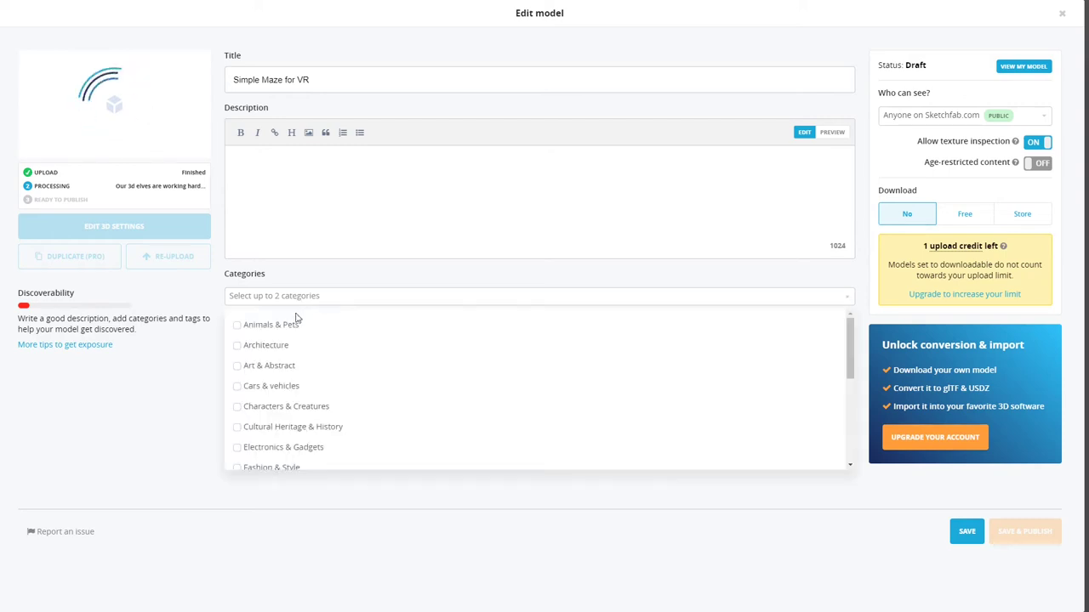
pyautogui.scroll(-3, 339, 366)
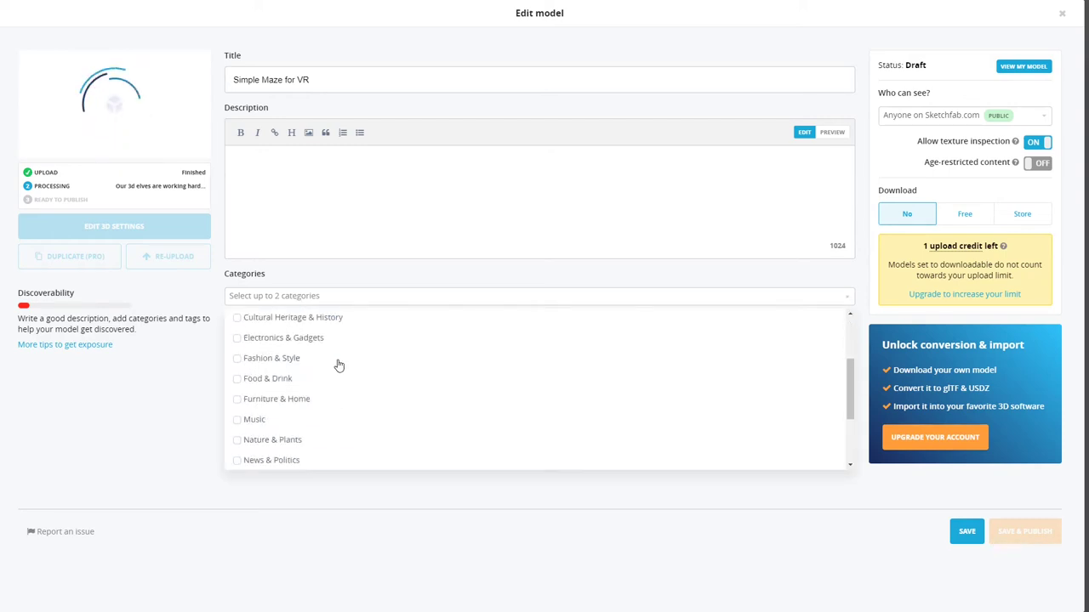
pyautogui.scroll(-3, 339, 366)
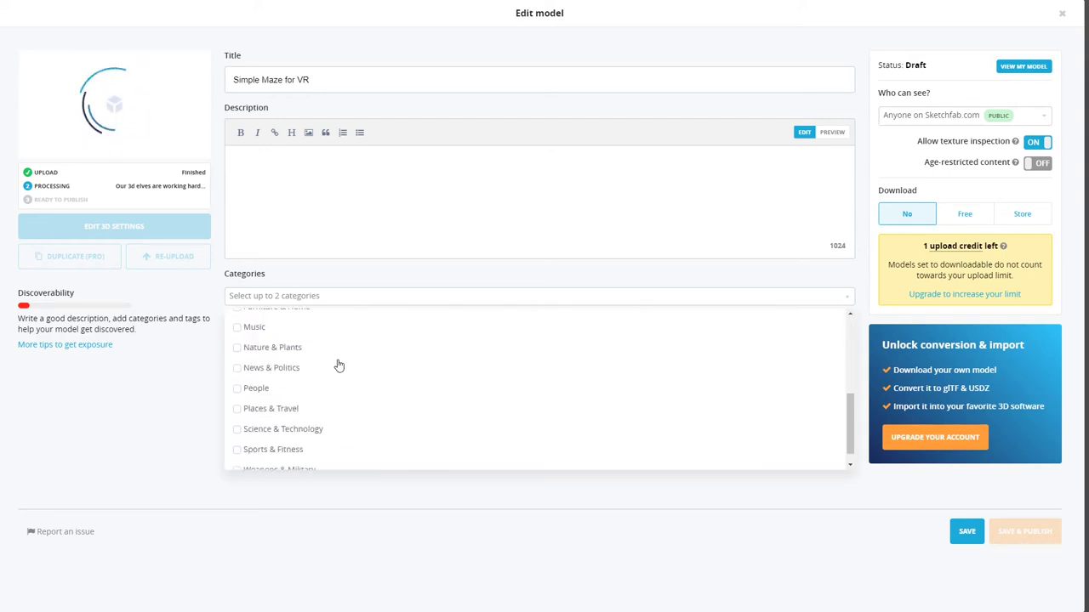
pyautogui.scroll(6, 339, 366)
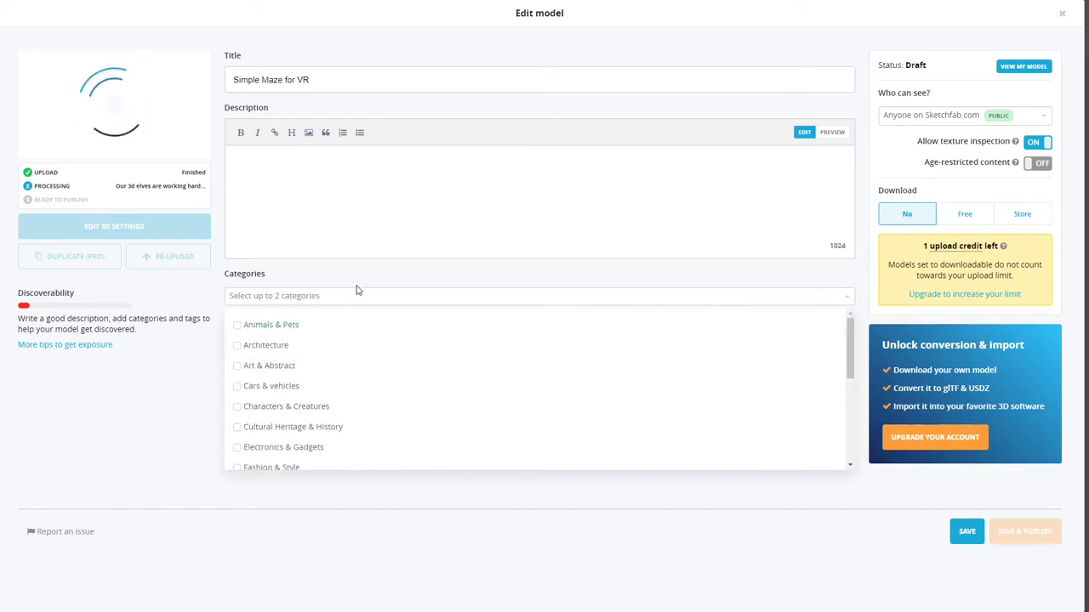
pyautogui.click(358, 276)
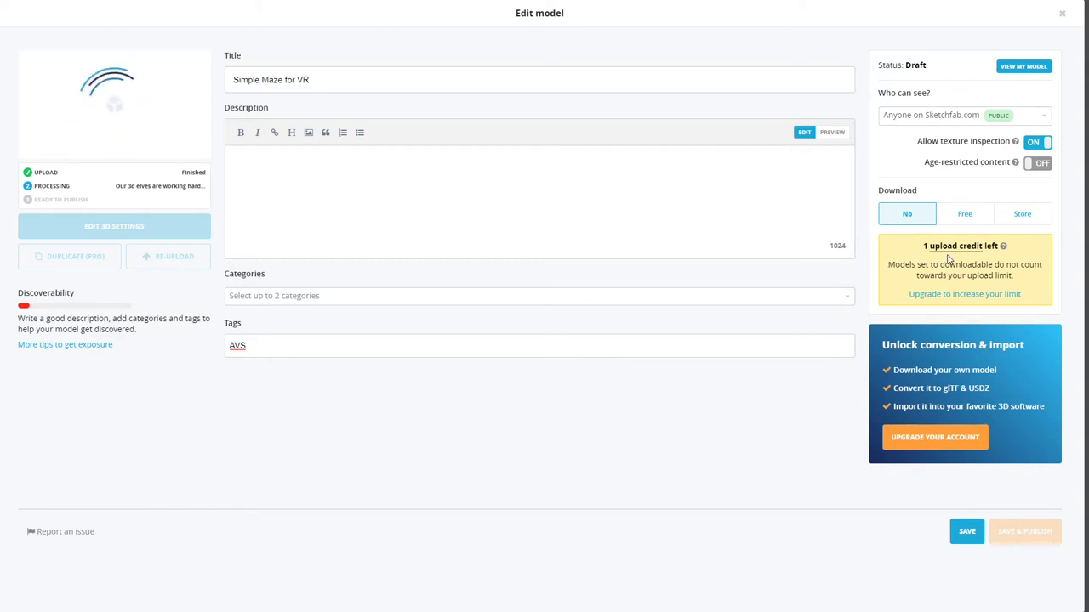
pyautogui.moveTo(939, 247)
# Set the model's download option to Free and save the details.
pyautogui.click(966, 216)
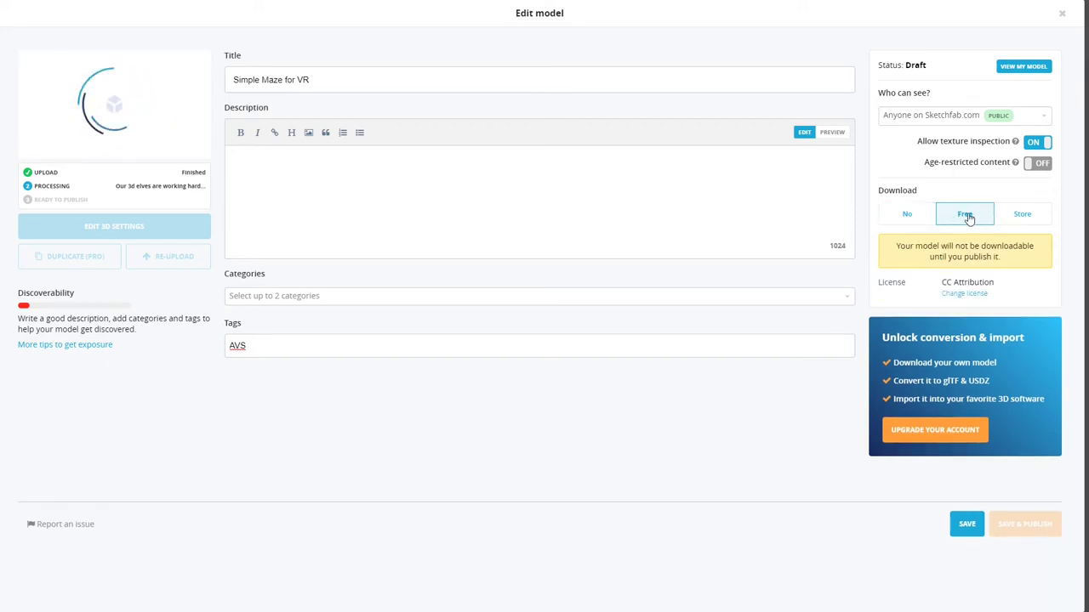
pyautogui.click(975, 527)
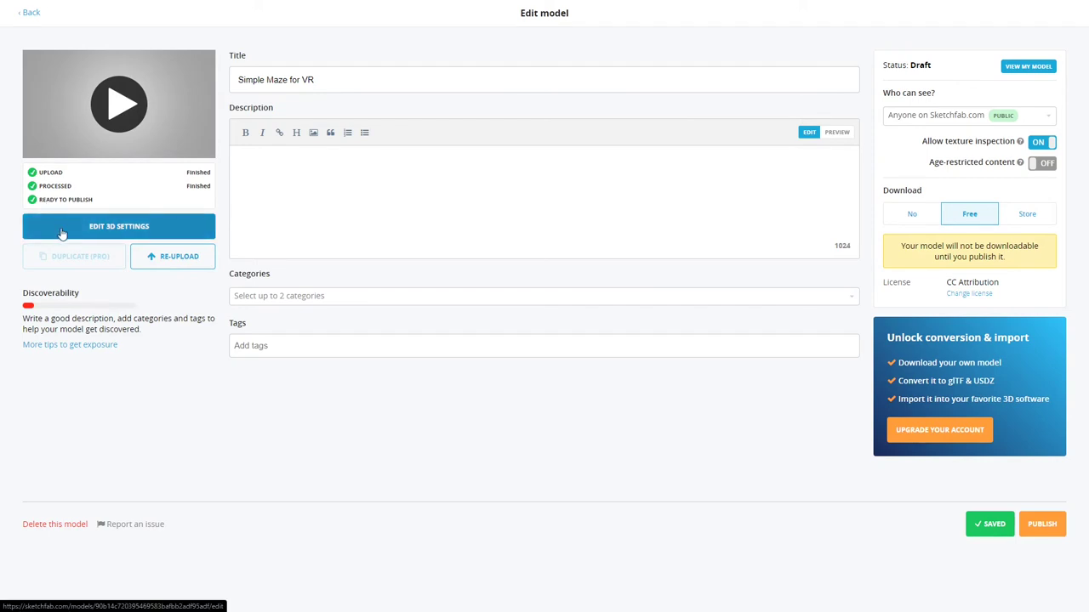
# Open Edit 3D Settings and orbit the green-walled maze to a tilted top-down view.
pyautogui.click(117, 236)
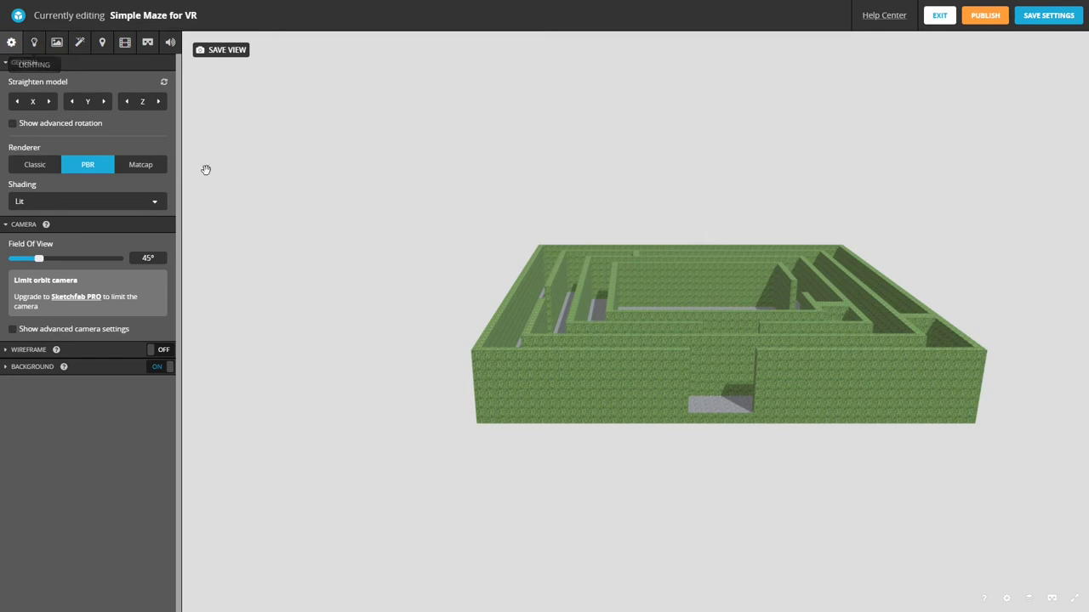
pyautogui.moveTo(382, 282); pyautogui.dragTo(451, 294)
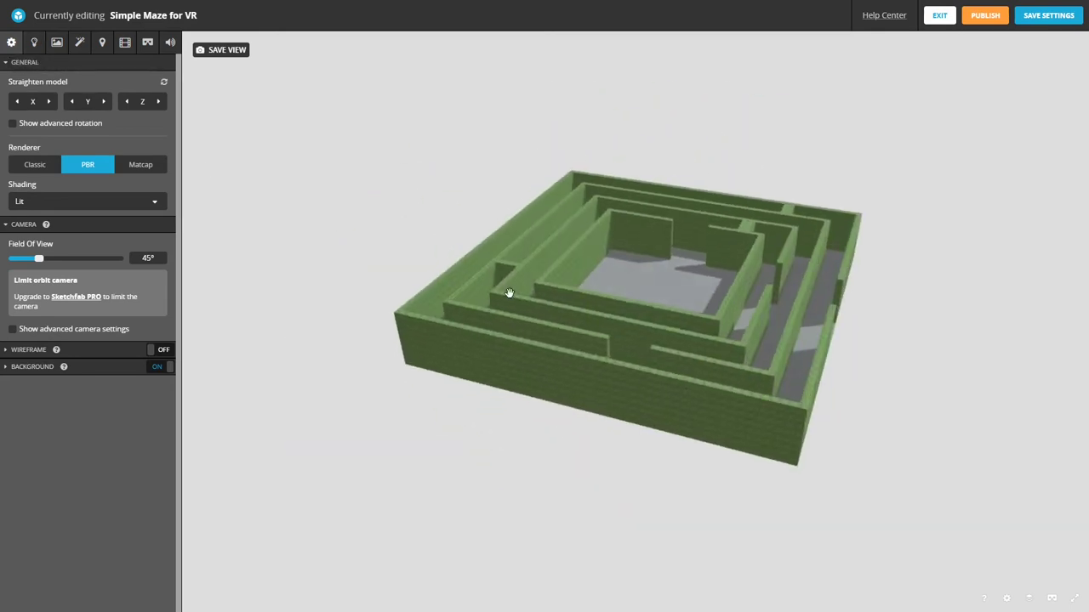
pyautogui.moveTo(911, 343); pyautogui.dragTo(843, 370)
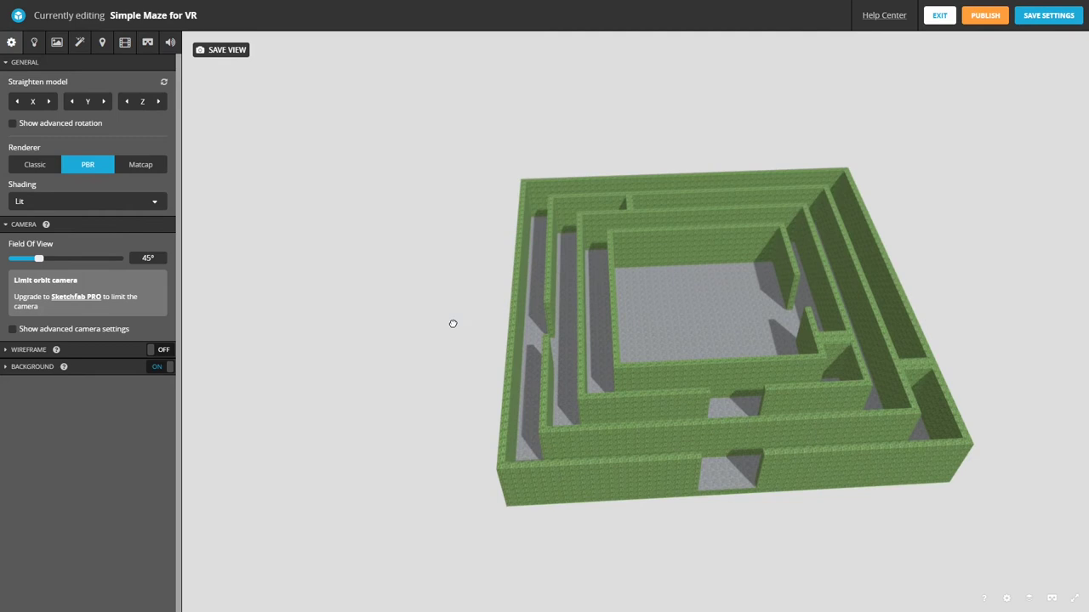
pyautogui.moveTo(452, 323); pyautogui.dragTo(372, 331)
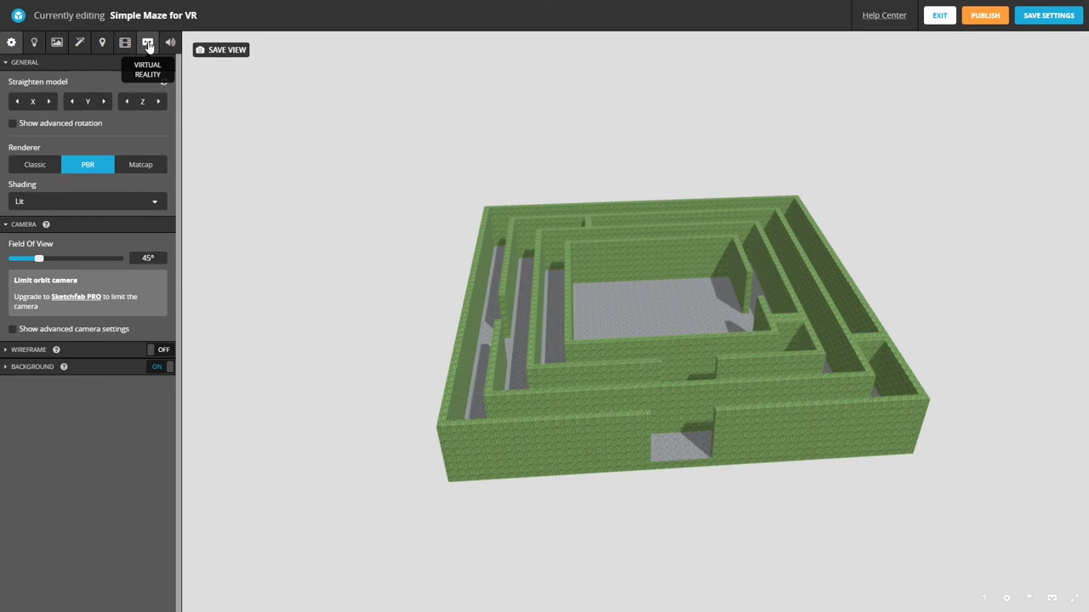
# In Virtual Reality settings, enable 1 unit = 1 meter and set the scale to 30.
pyautogui.click(148, 44)
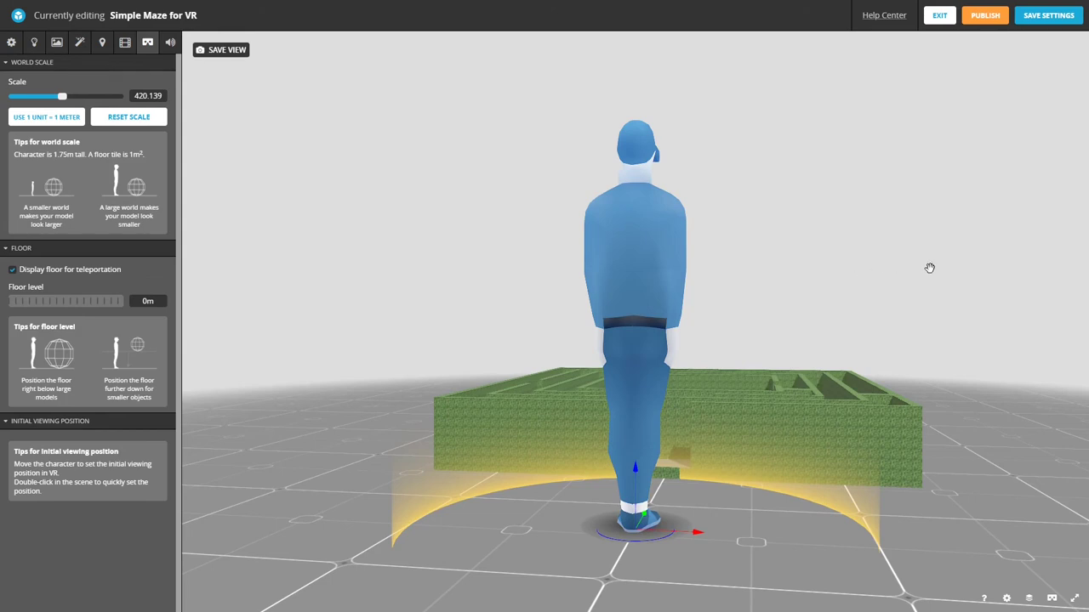
pyautogui.moveTo(930, 268); pyautogui.dragTo(882, 289)
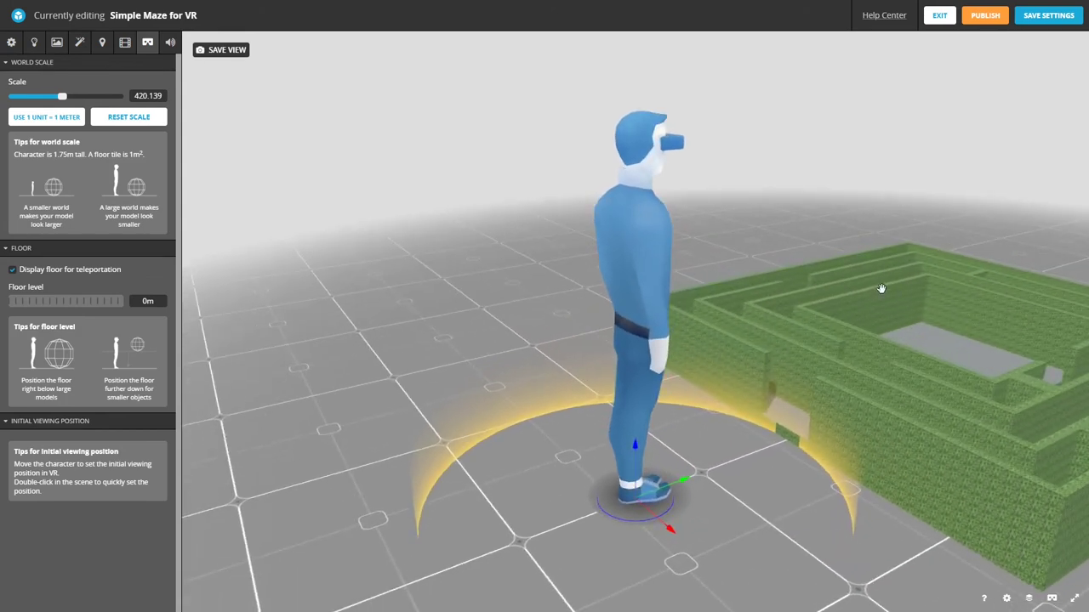
pyautogui.scroll(-2, 882, 288)
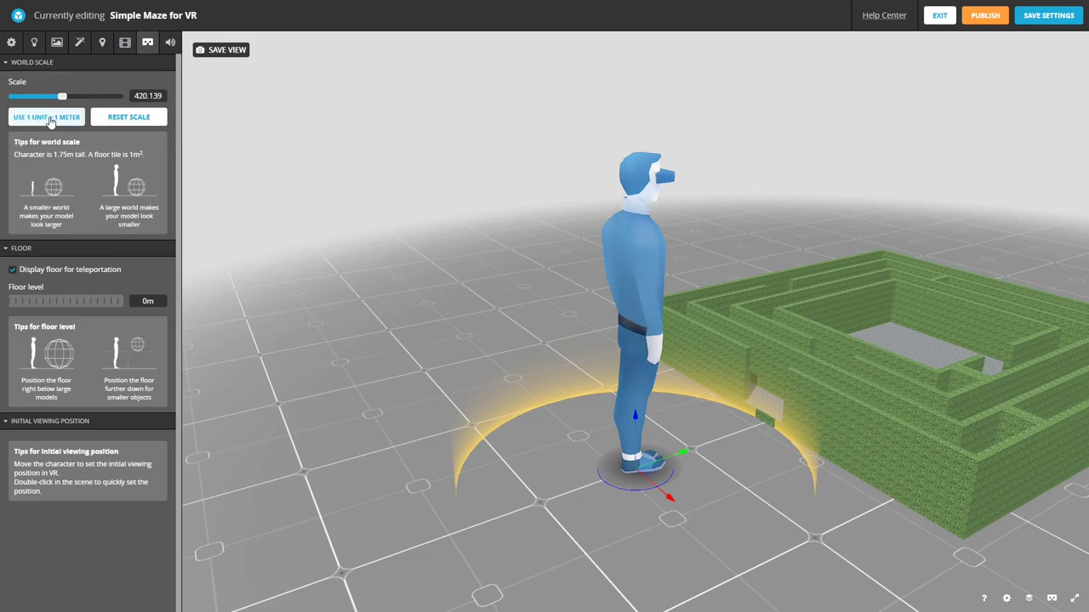
pyautogui.click(50, 121)
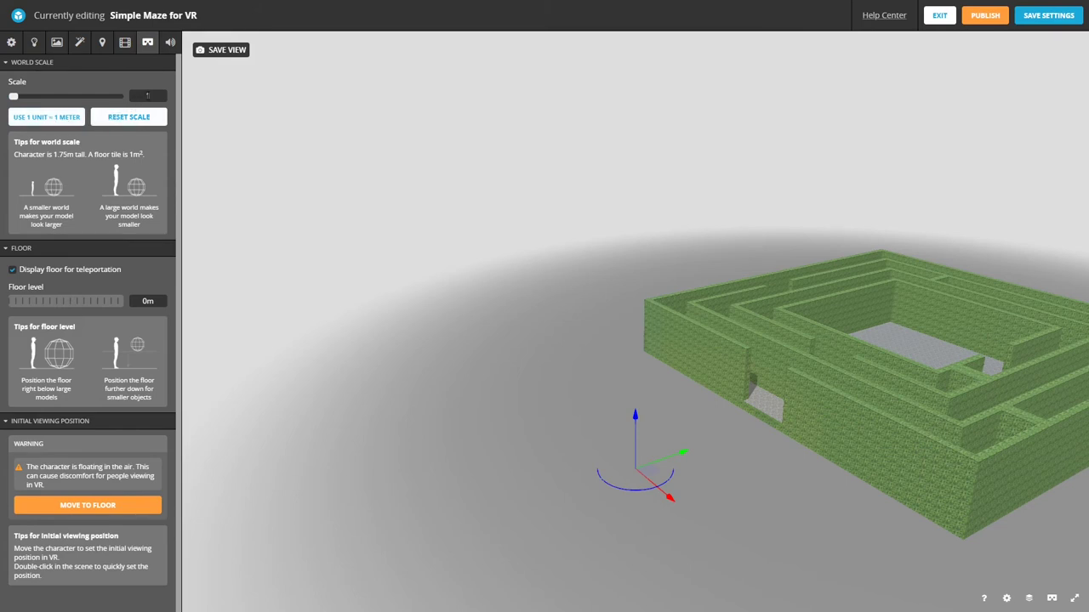
pyautogui.doubleClick(148, 96)
pyautogui.press('Return')
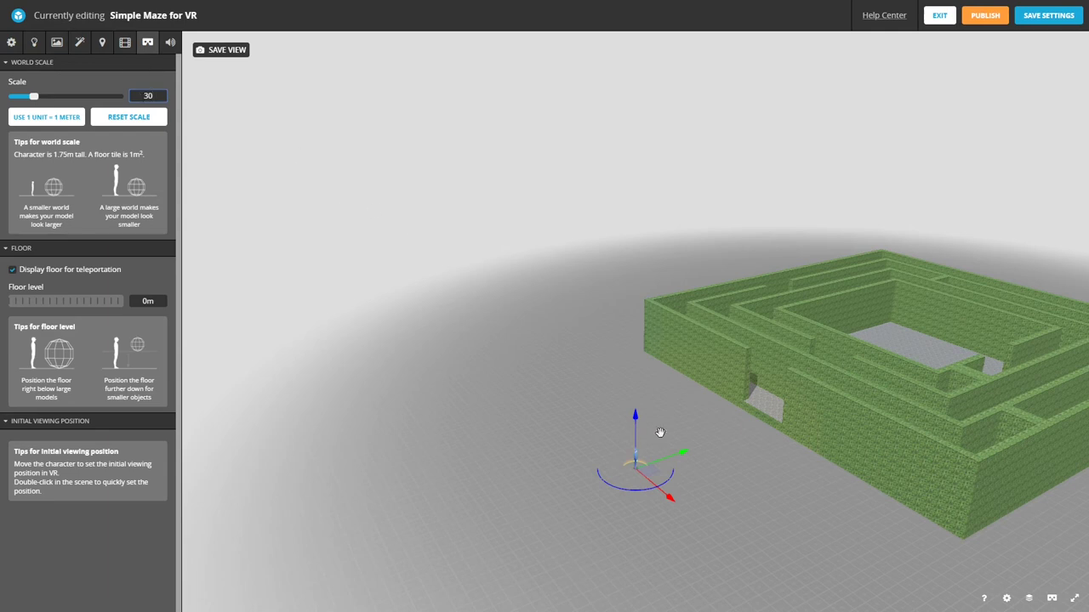
# Move the VR starting character into the maze's entrance alcove.
pyautogui.moveTo(709, 443); pyautogui.dragTo(664, 446)
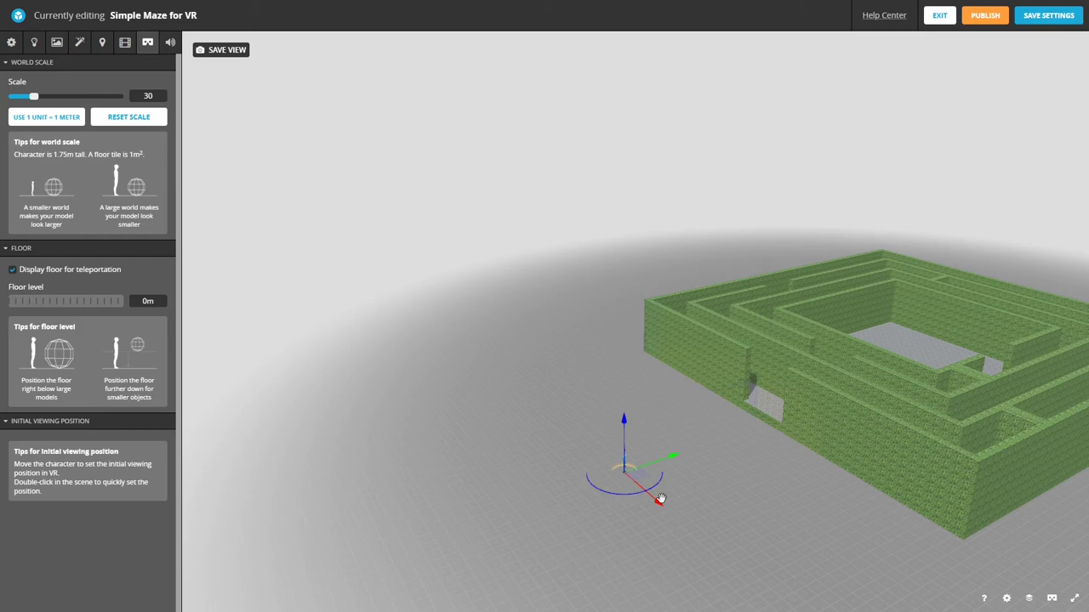
pyautogui.moveTo(671, 457); pyautogui.dragTo(818, 382)
pyautogui.scroll(3, 768, 417)
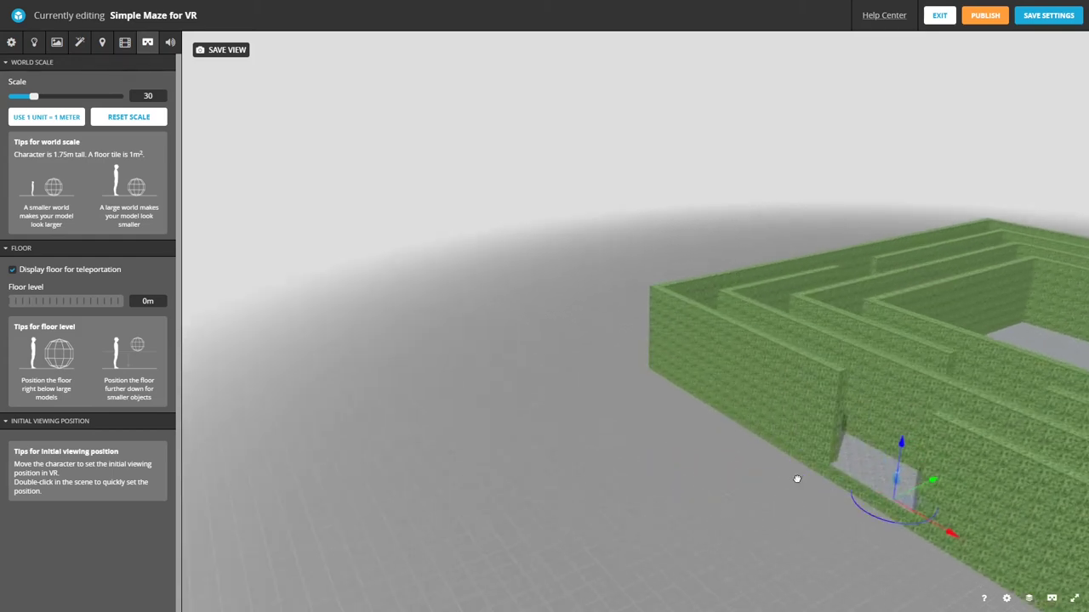
pyautogui.scroll(5, 710, 440)
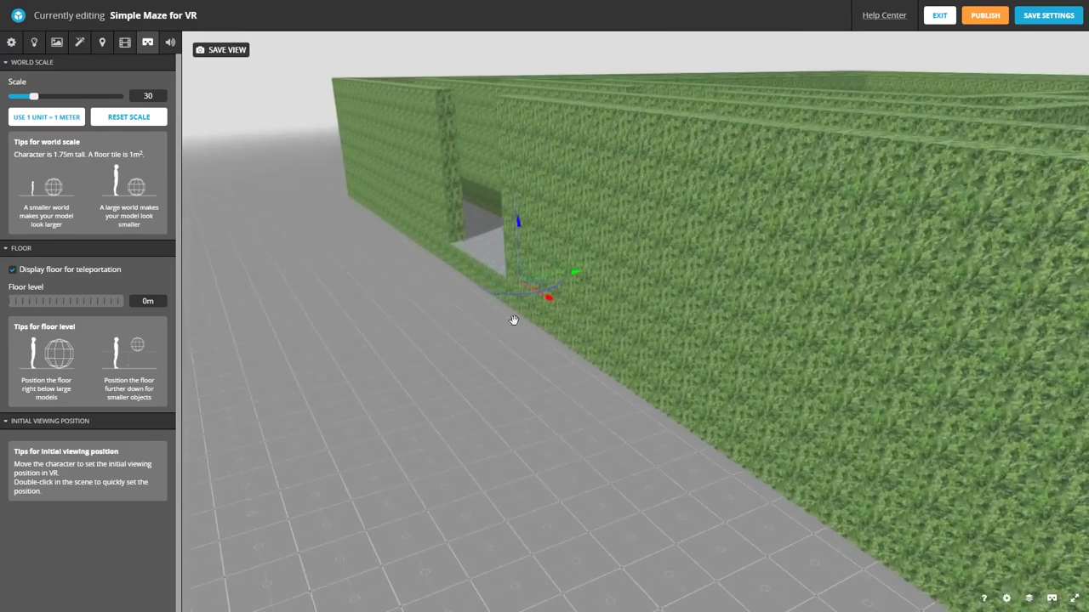
pyautogui.moveTo(501, 338); pyautogui.dragTo(784, 330)
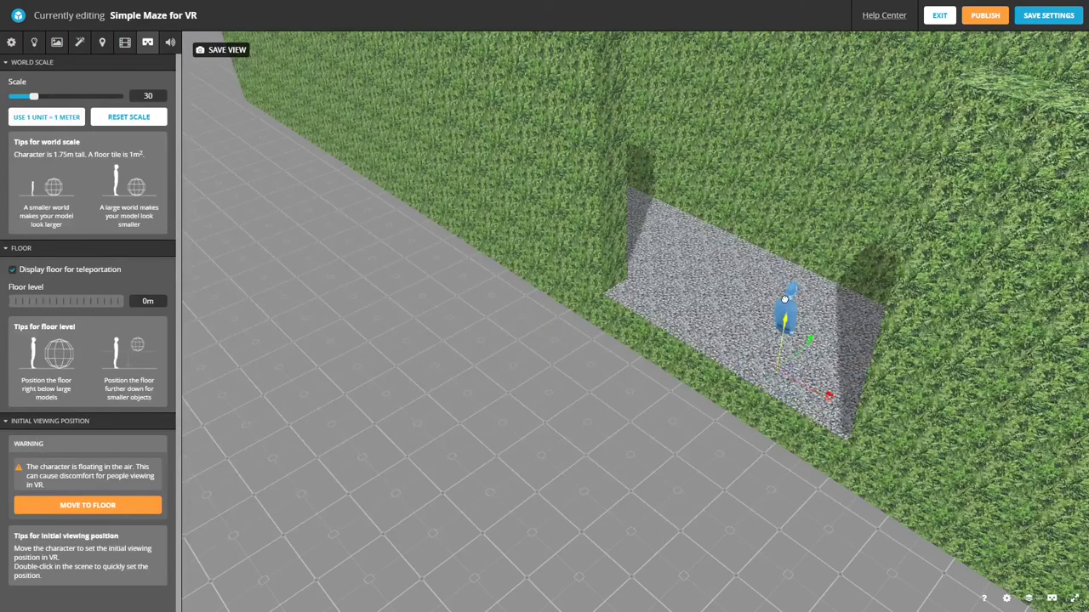
pyautogui.click(785, 299)
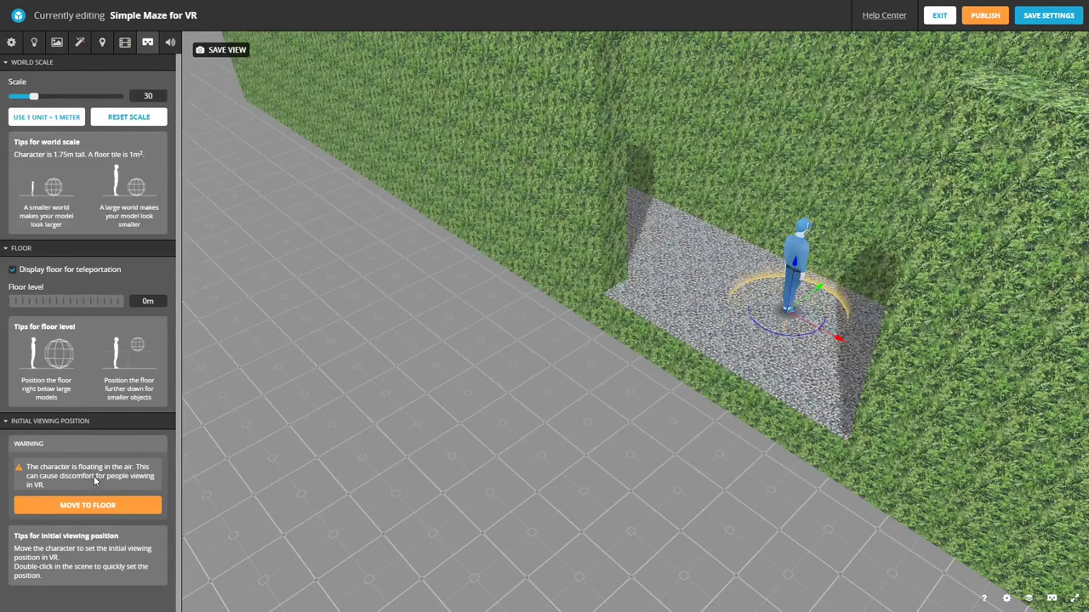
# Drop the character onto the floor and rotate it to face sideways.
pyautogui.click(76, 504)
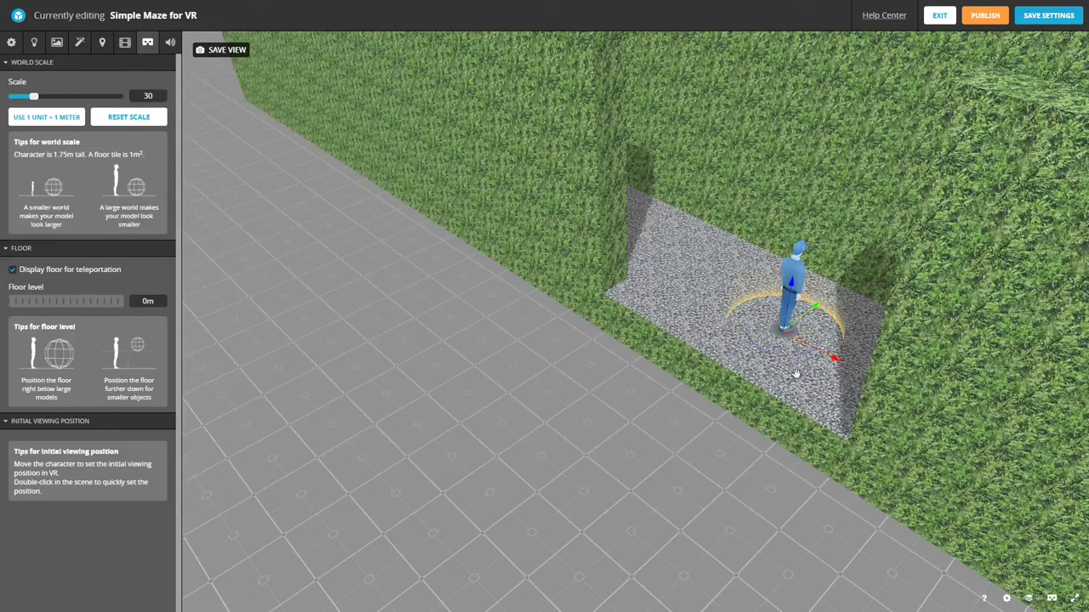
pyautogui.moveTo(686, 417)
pyautogui.mouseDown()
pyautogui.moveTo(803, 389)
pyautogui.moveTo(720, 382)
pyautogui.moveTo(652, 401)
pyautogui.moveTo(734, 401)
pyautogui.moveTo(685, 402)
pyautogui.mouseUp()
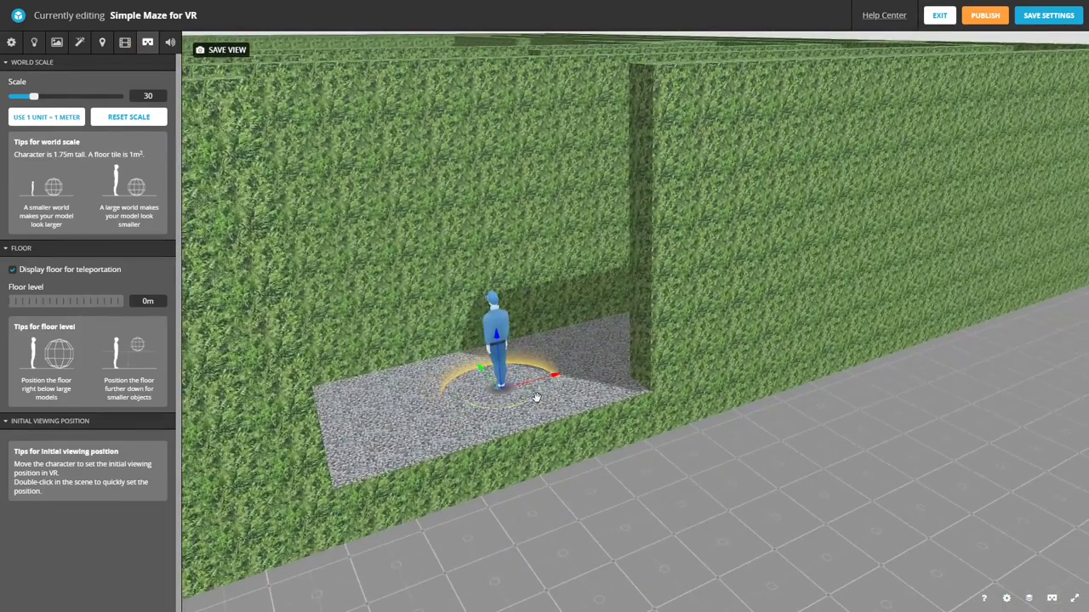
pyautogui.moveTo(516, 403)
pyautogui.mouseDown()
pyautogui.moveTo(474, 406)
pyautogui.moveTo(448, 374)
pyautogui.moveTo(554, 318)
pyautogui.moveTo(541, 378)
pyautogui.moveTo(505, 413)
pyautogui.moveTo(567, 390)
pyautogui.moveTo(534, 399)
pyautogui.mouseUp()
# Save the VR settings and publish 'Simple Maze for VR' to its public model page.
pyautogui.click(1046, 21)
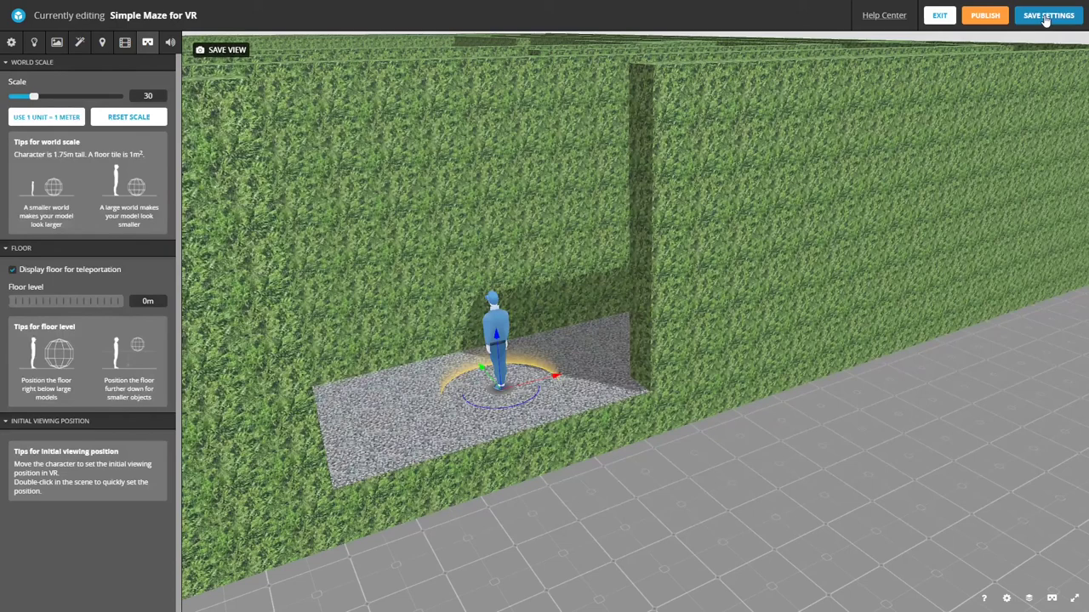
pyautogui.click(1047, 19)
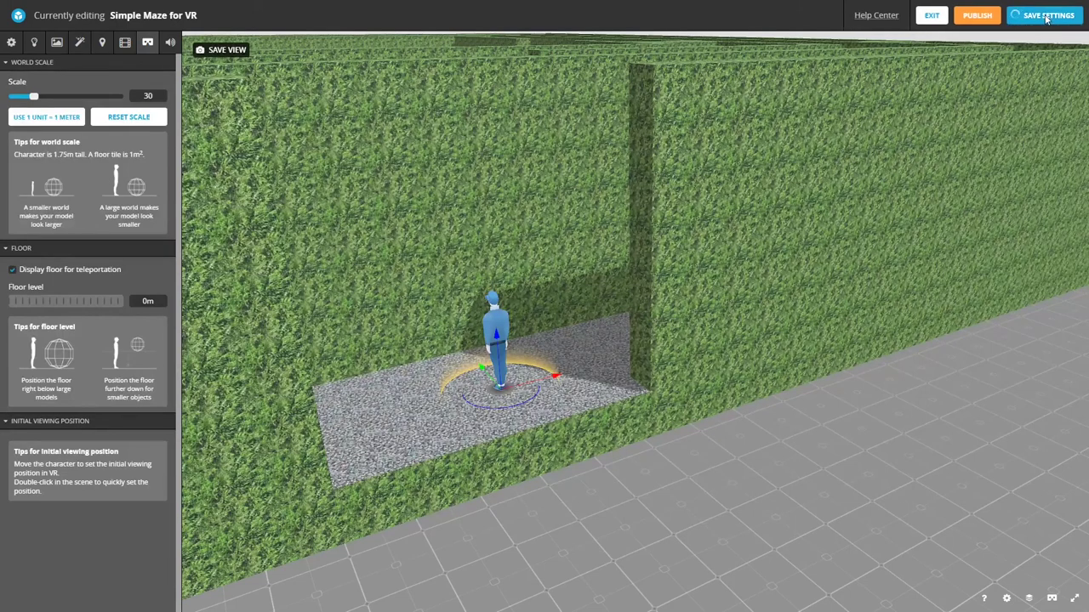
pyautogui.click(972, 19)
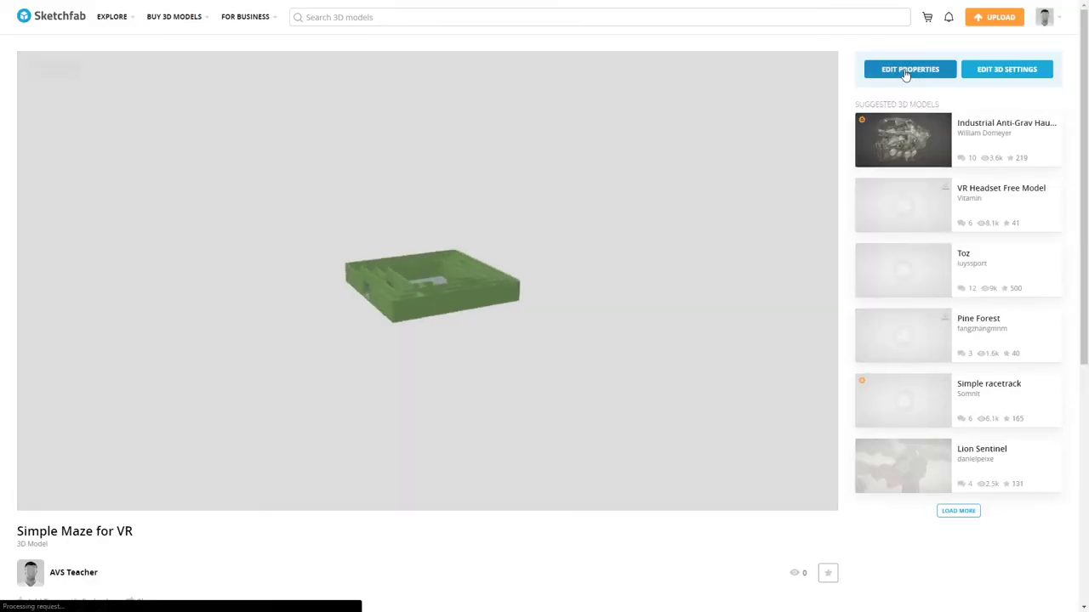
# Set the model's Download option to Free, save the properties, and go back.
pyautogui.click(906, 71)
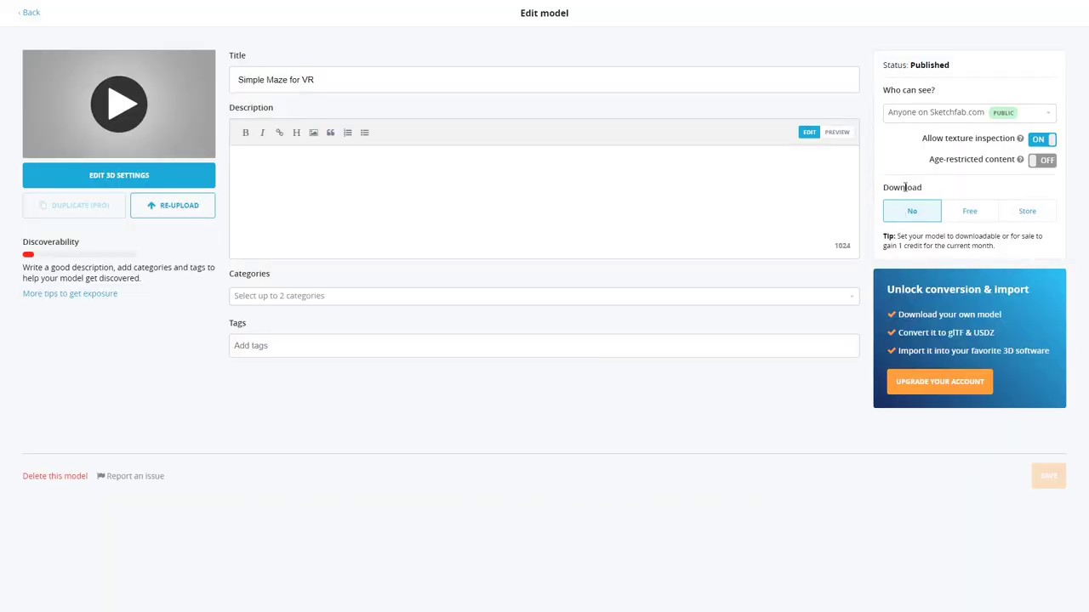
pyautogui.click(973, 215)
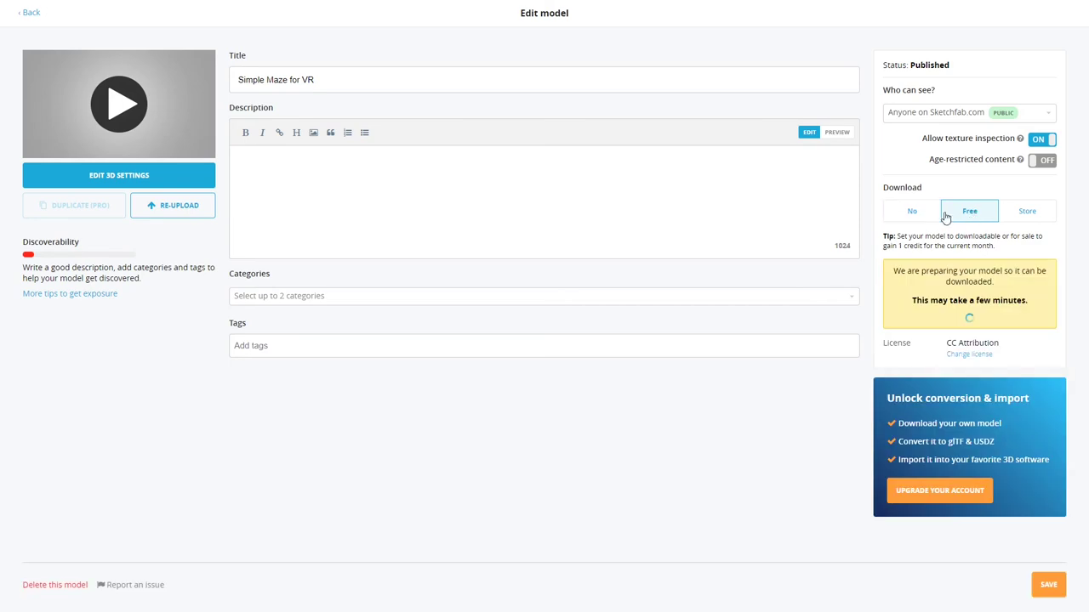
pyautogui.click(1055, 592)
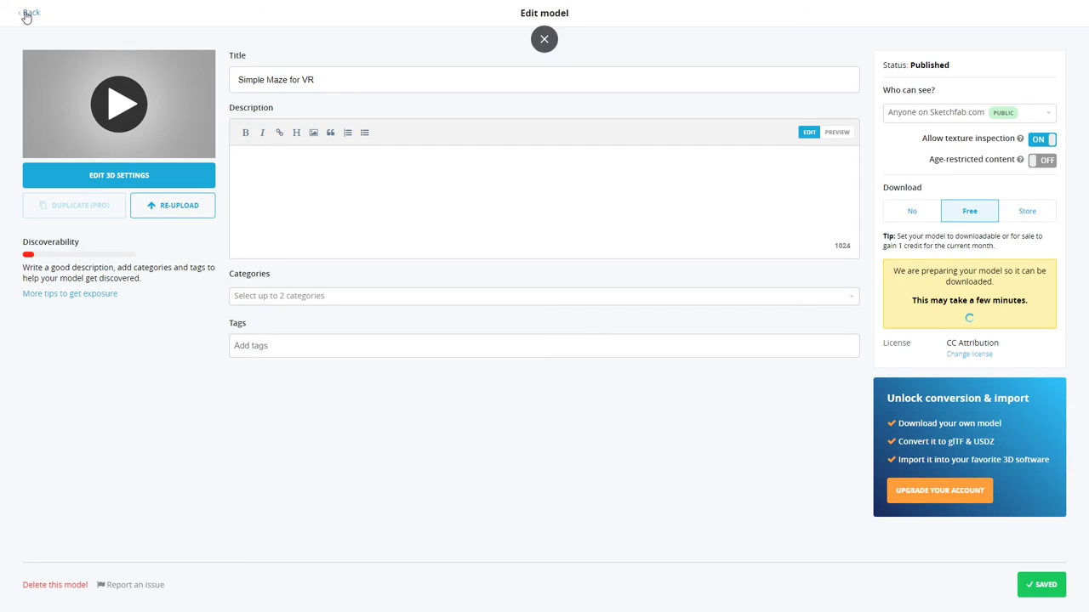
pyautogui.click(28, 13)
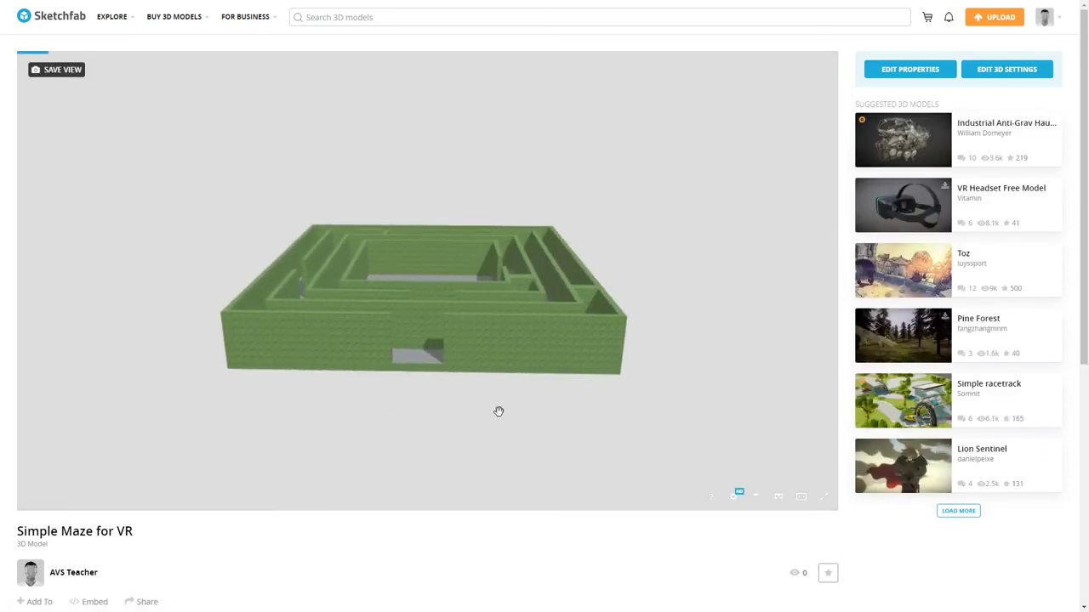
# Orbit and zoom the viewer to inspect the hedge maze's corridors, entrance walls and gravel path.
pyautogui.moveTo(469, 428); pyautogui.dragTo(695, 400)
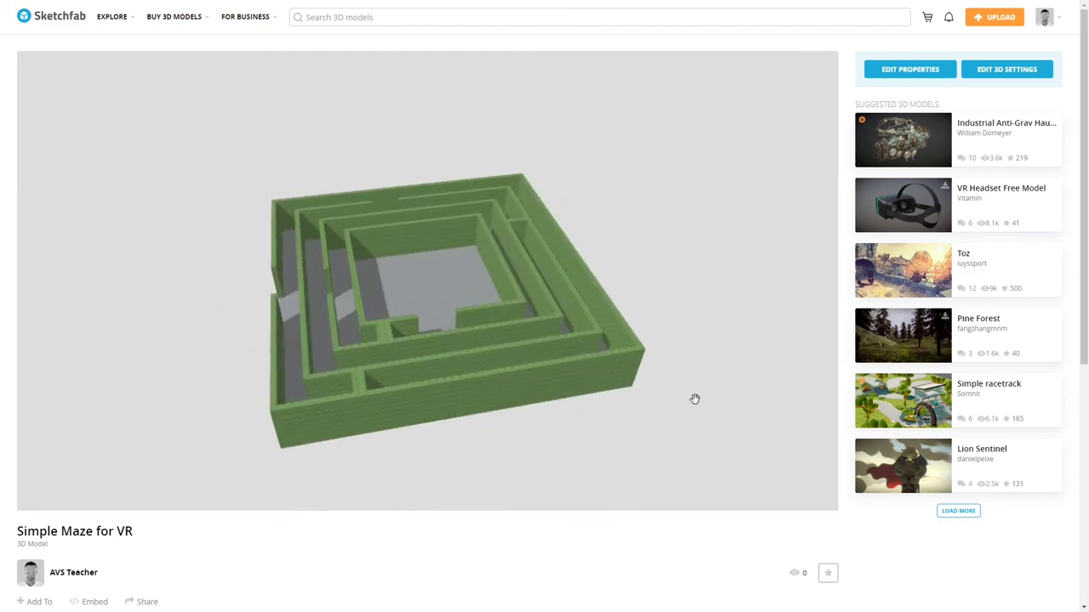
pyautogui.moveTo(272, 397); pyautogui.dragTo(289, 355)
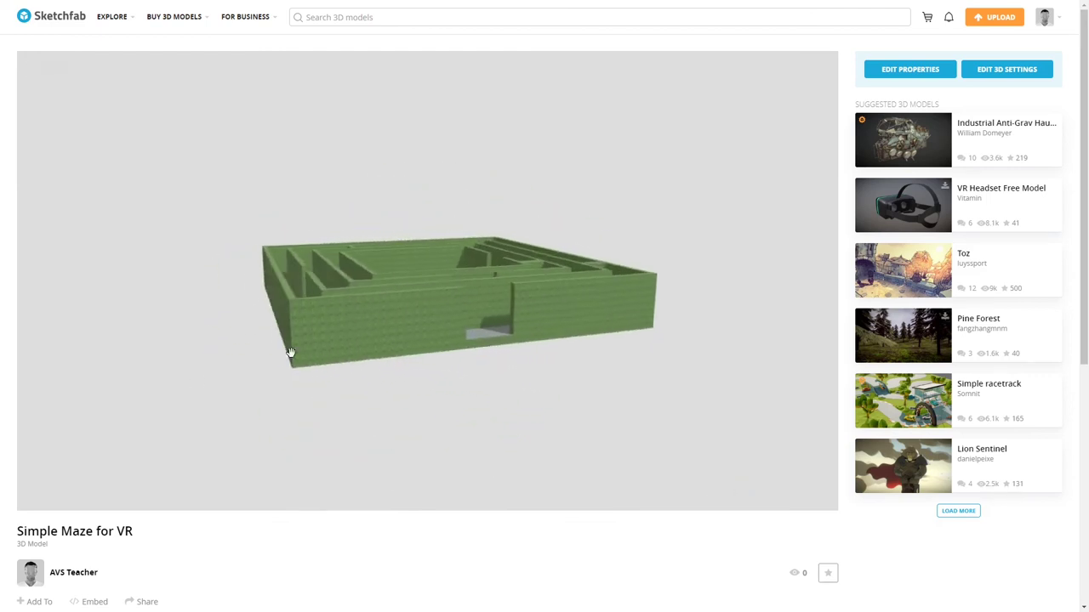
pyautogui.moveTo(513, 345); pyautogui.dragTo(714, 406)
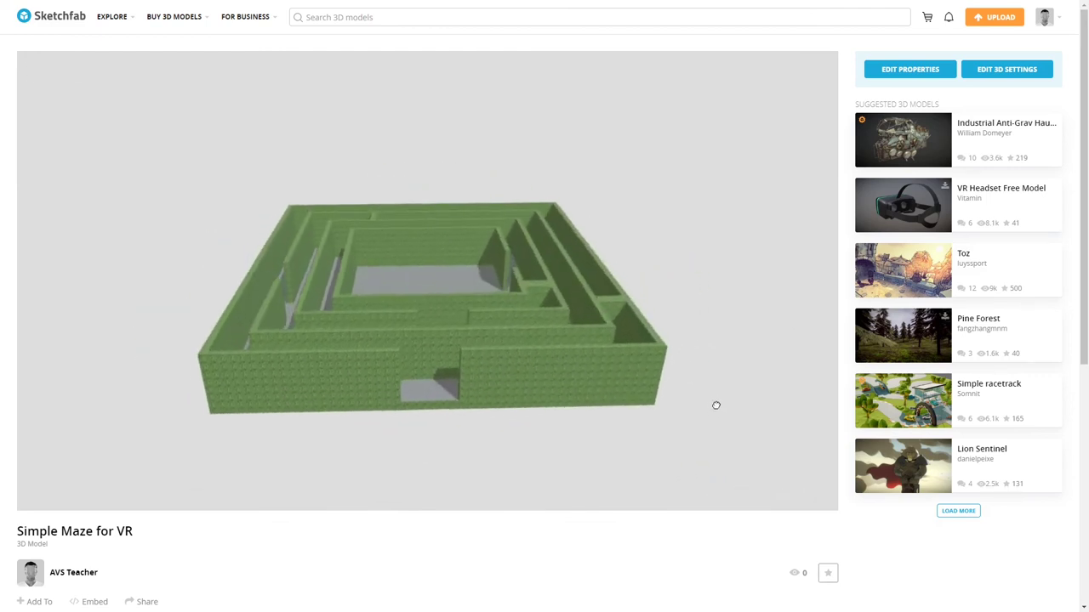
pyautogui.scroll(5, 454, 377)
pyautogui.scroll(10, 455, 378)
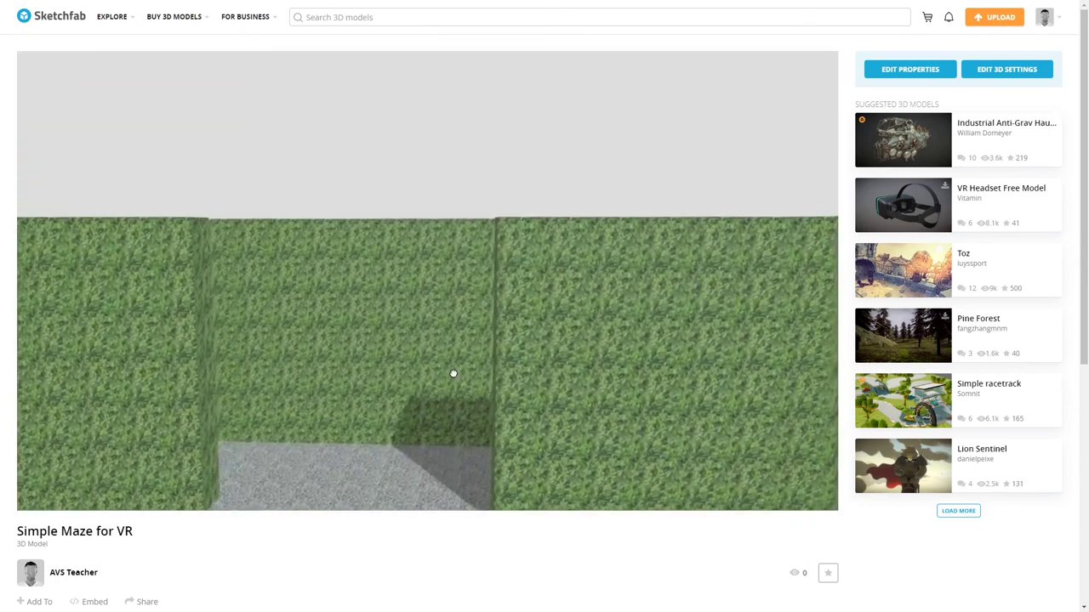
pyautogui.moveTo(453, 374); pyautogui.dragTo(428, 352)
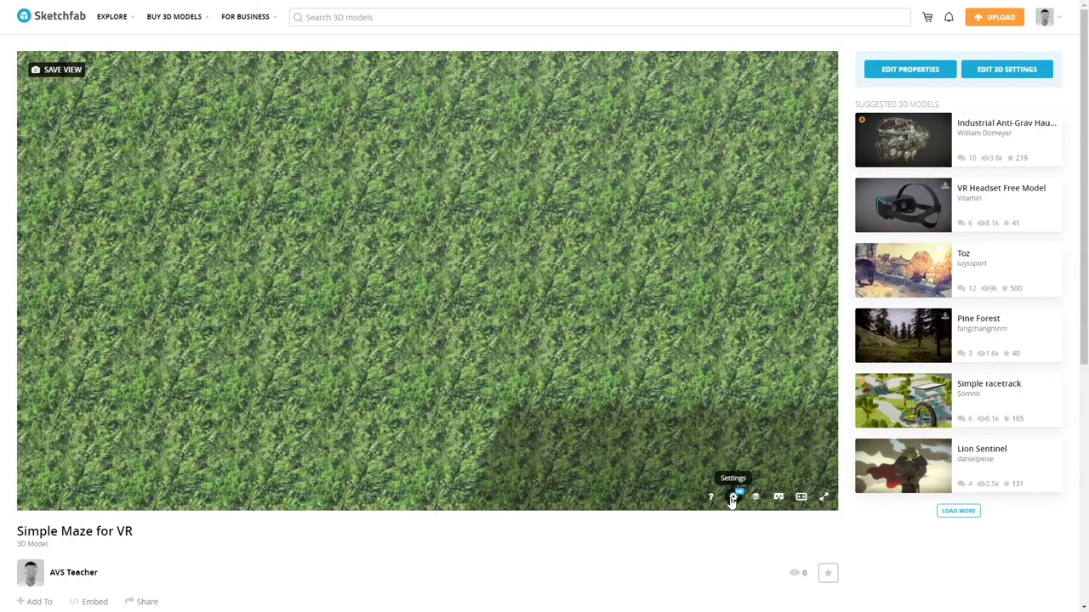
pyautogui.scroll(-5, 592, 415)
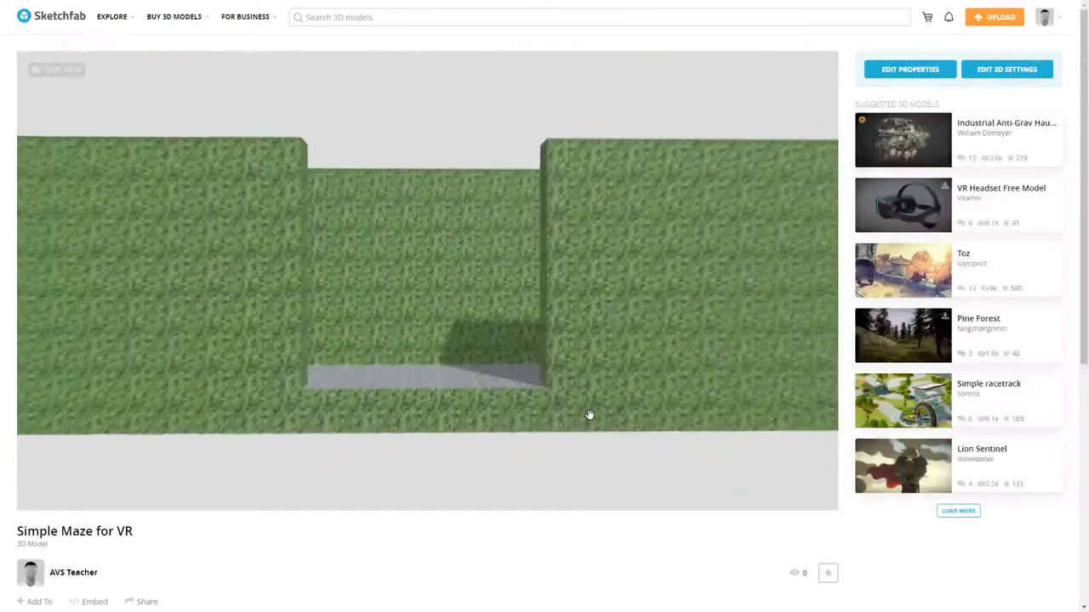
pyautogui.scroll(2, 590, 415)
pyautogui.scroll(-2, 589, 415)
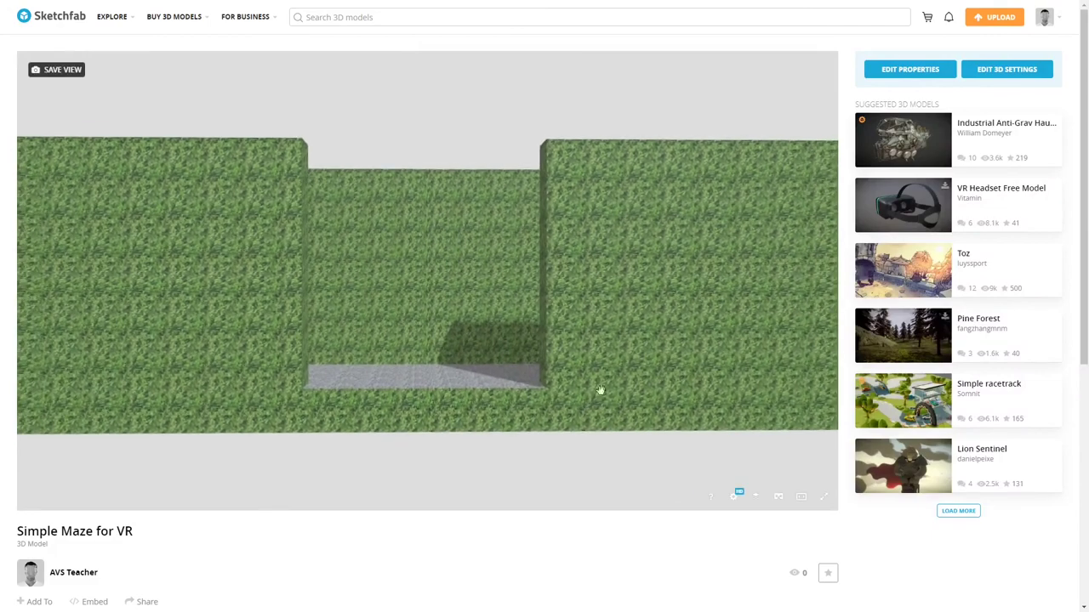
# Search for 'maze avs' and open the Simple Maze for VR result.
pyautogui.click(323, 17)
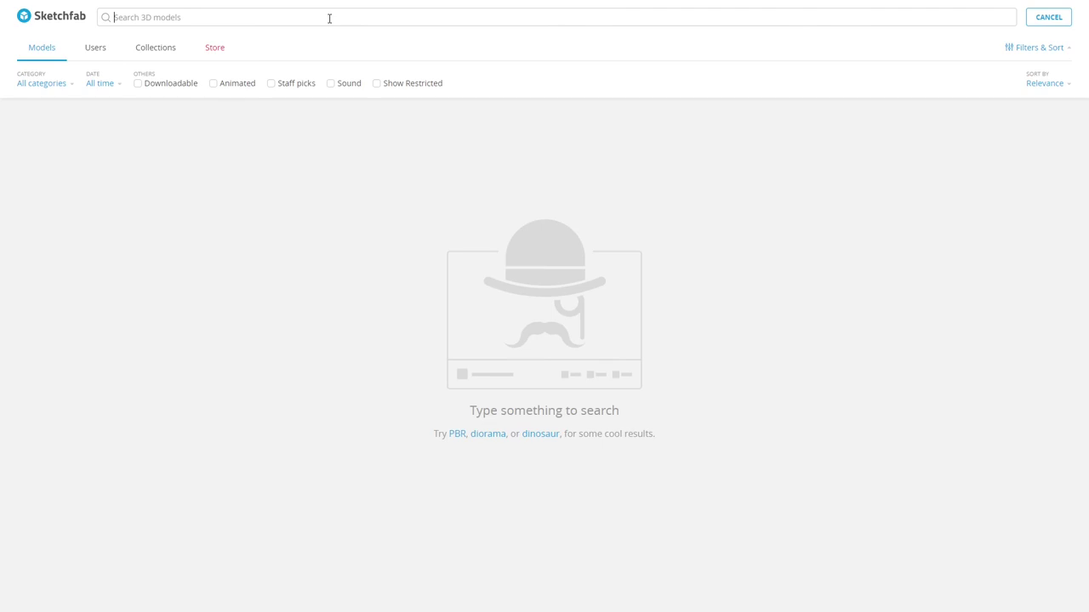
pyautogui.write('maze avs')
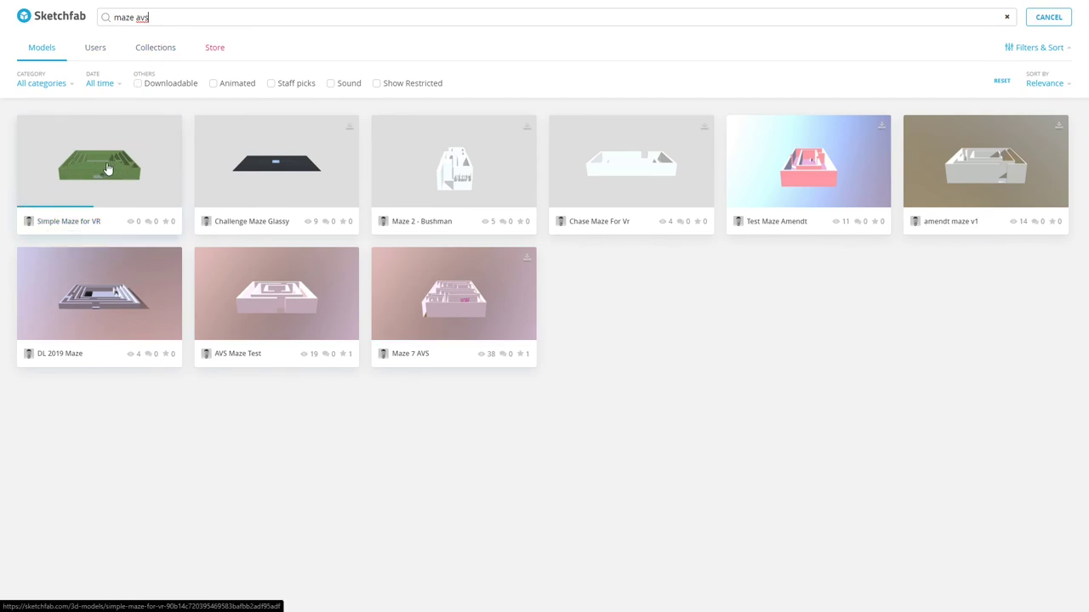
pyautogui.click(79, 181)
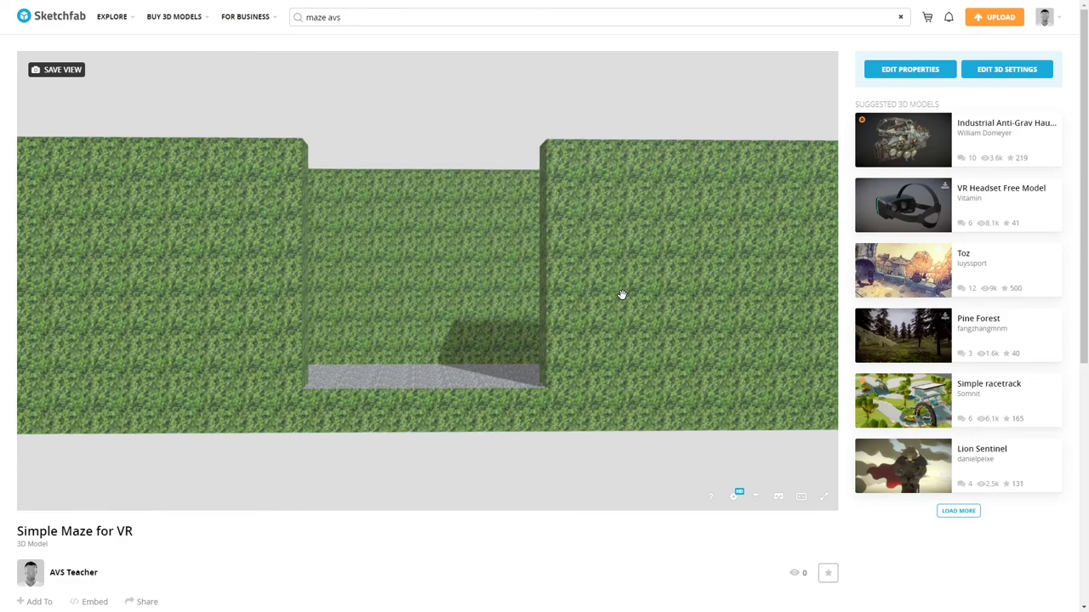
pyautogui.moveTo(587, 224); pyautogui.dragTo(581, 255)
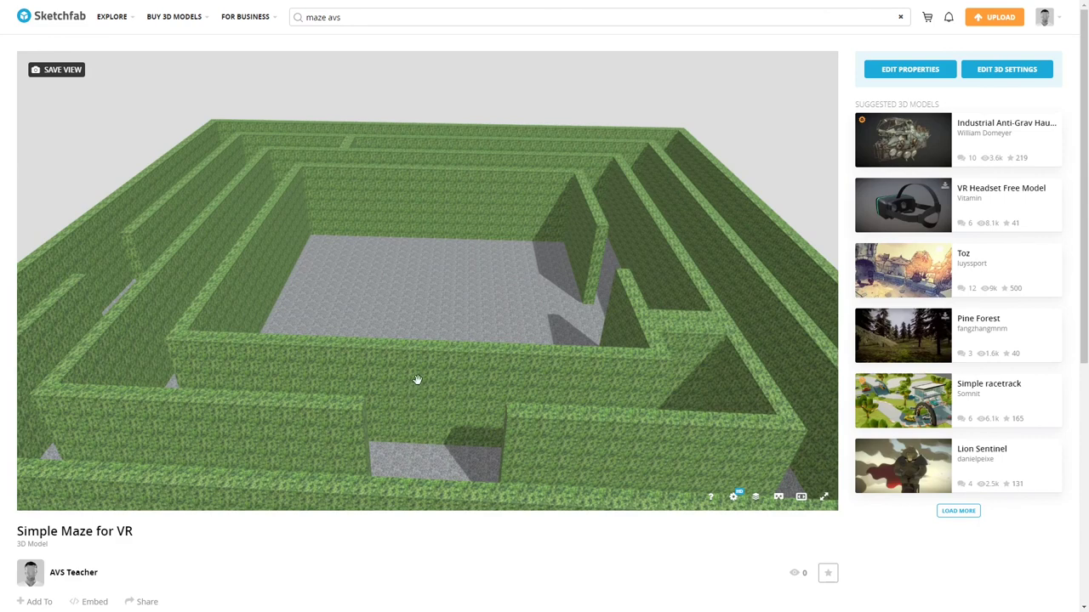
pyautogui.moveTo(418, 379)
pyautogui.mouseDown()
pyautogui.moveTo(423, 358)
pyautogui.moveTo(490, 361)
pyautogui.moveTo(423, 369)
pyautogui.mouseUp()
pyautogui.scroll(-5, 423, 358)
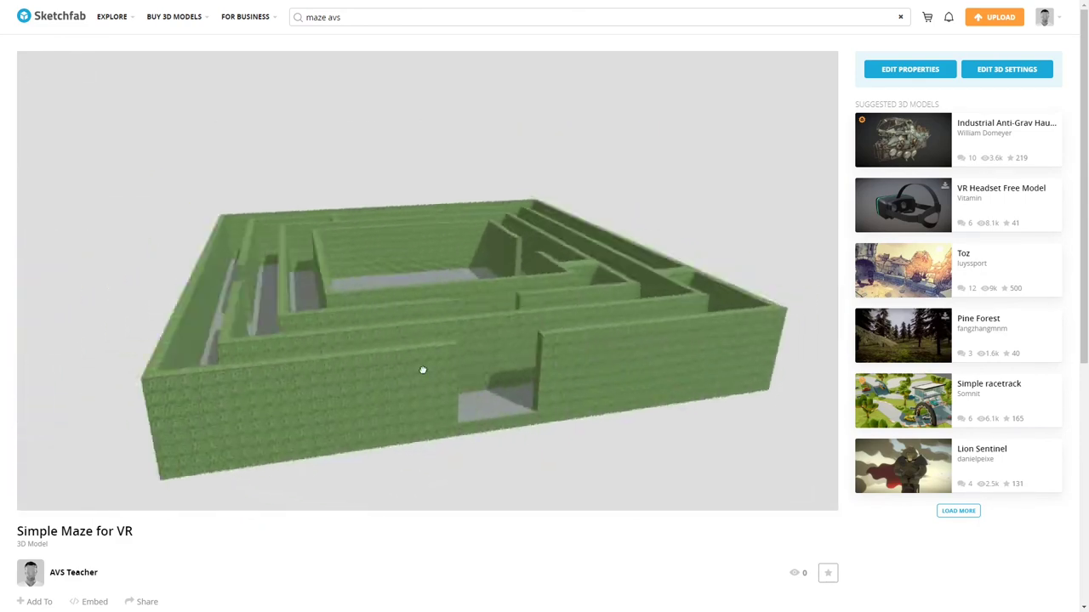